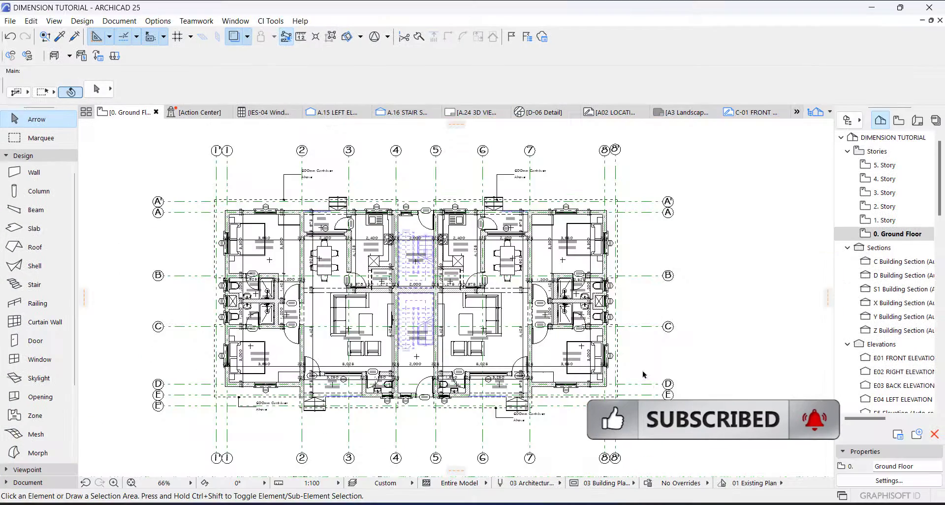
Step: Pan the view so the whole Ground Floor plan and its grid lines sit centred on screen
middle_click_drag(644, 374, 687, 368)
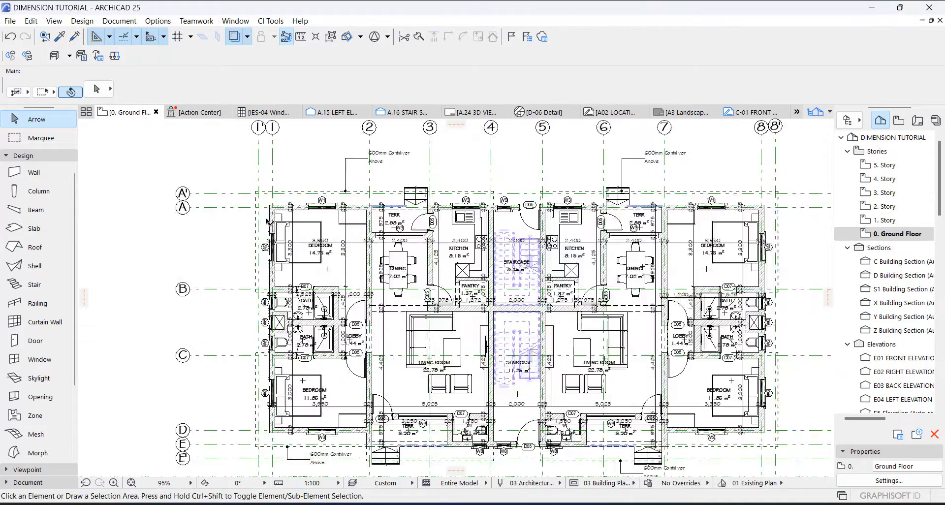
scroll(269, 207, "up", 3)
scroll(302, 237, "up", 2)
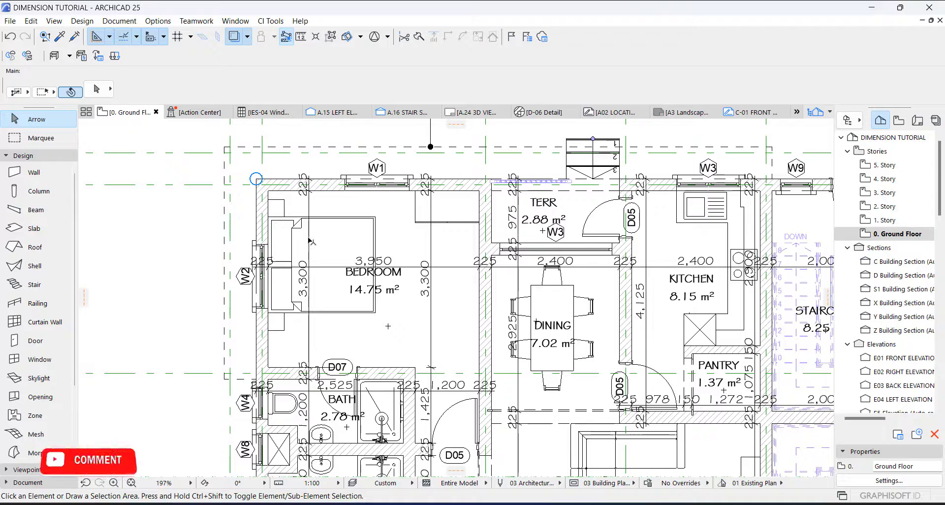
left_click(309, 241)
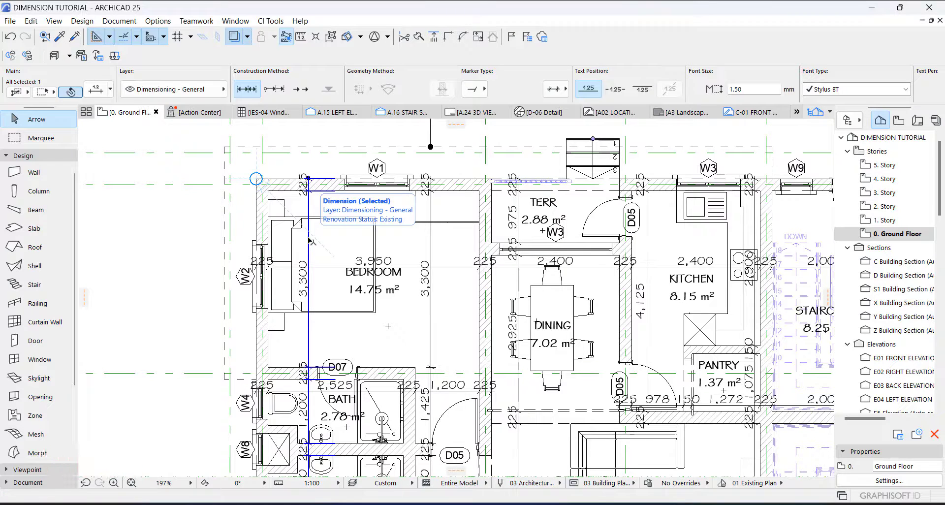
key("w")
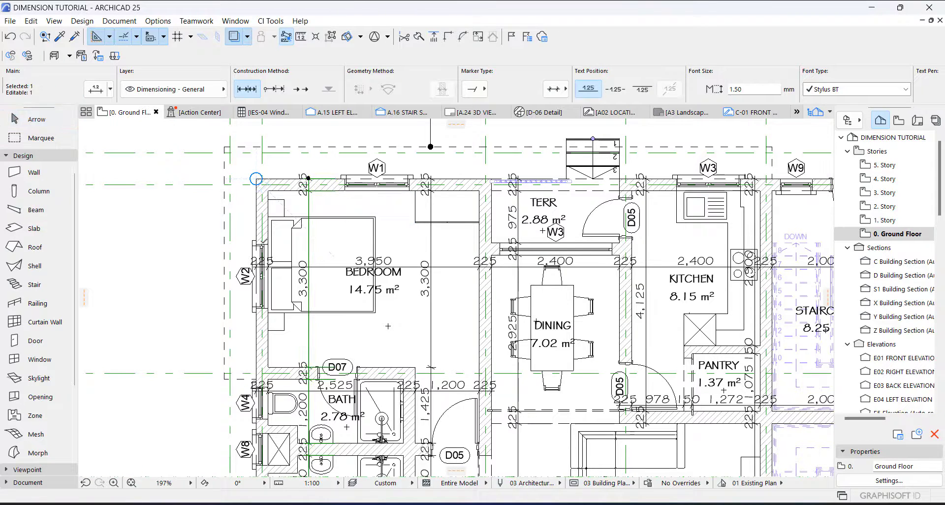
scroll(321, 235, "down", 3)
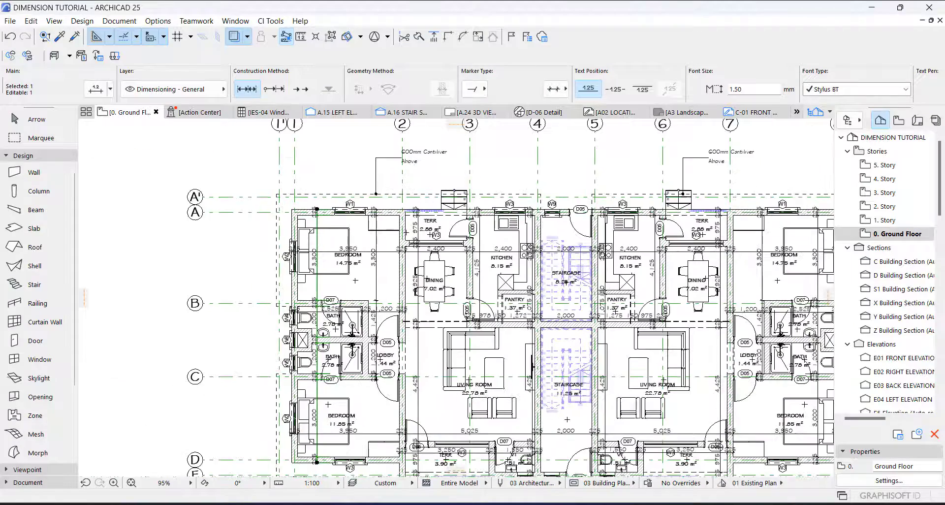
key("Escape")
scroll(319, 219, "down", 2)
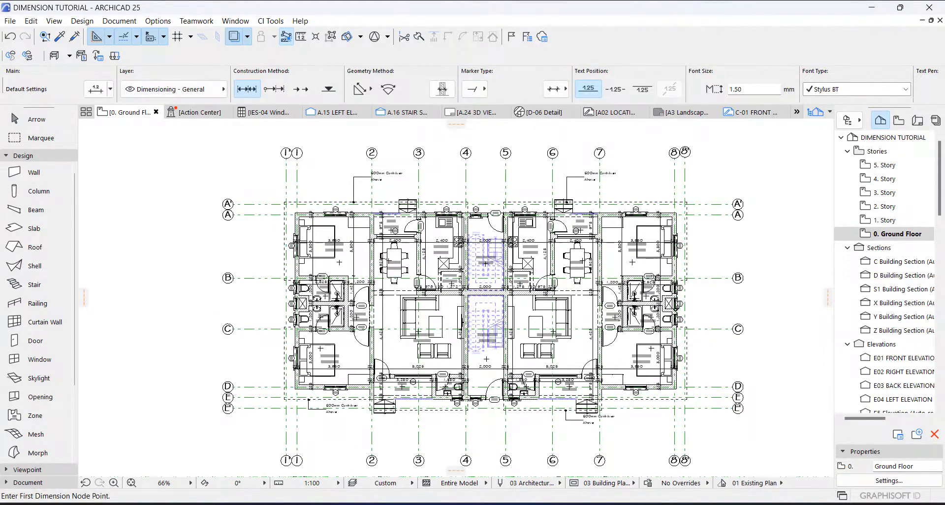
key("Escape")
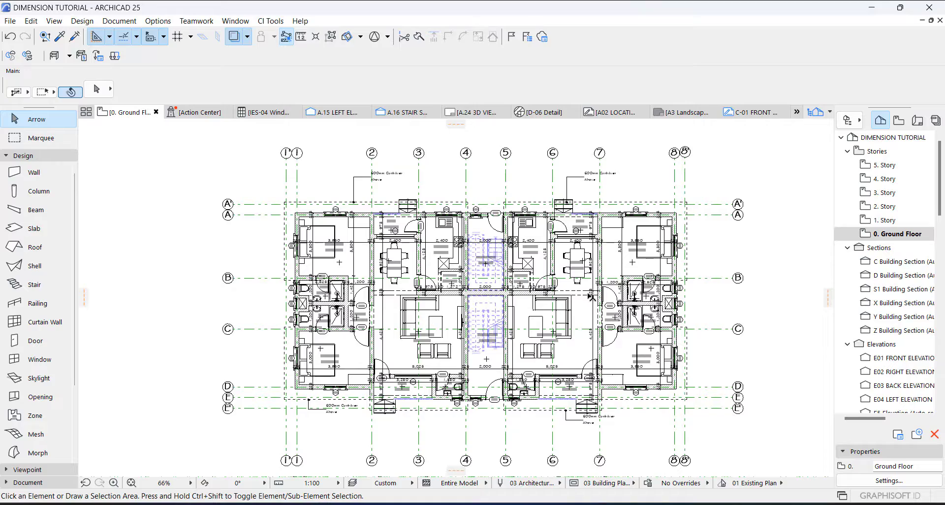
scroll(309, 257, "up", 3)
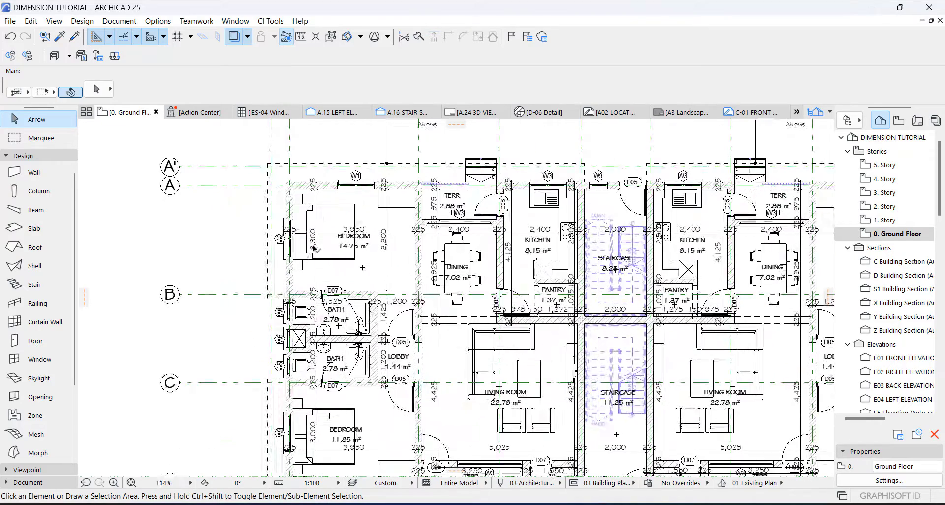
scroll(318, 268, "down", 2)
scroll(422, 232, "down", 2)
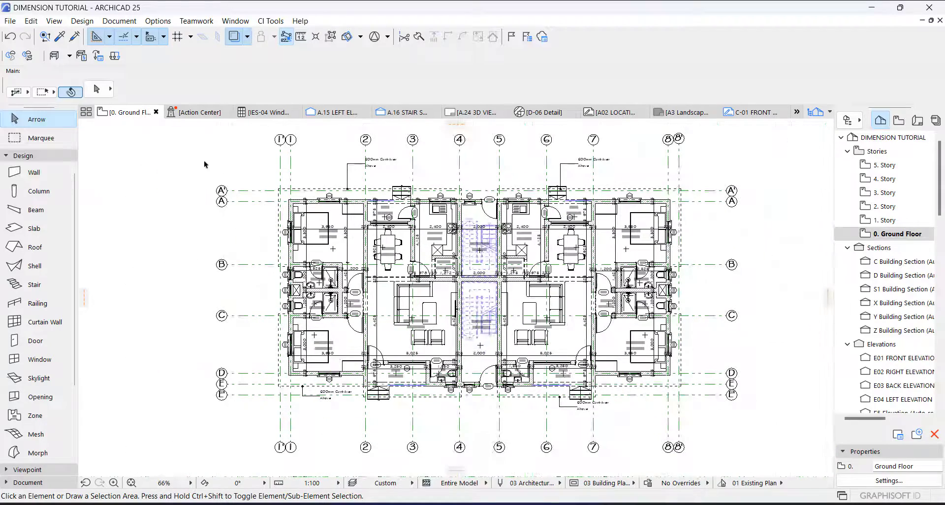
Step: Draw a marquee around the entire building and select all 40 walls inside it
left_click(44, 141)
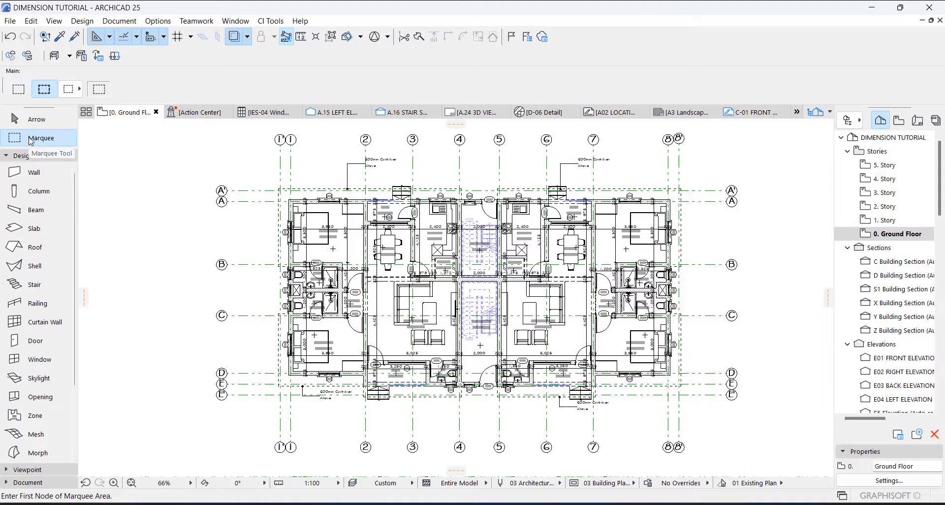
left_click(273, 183)
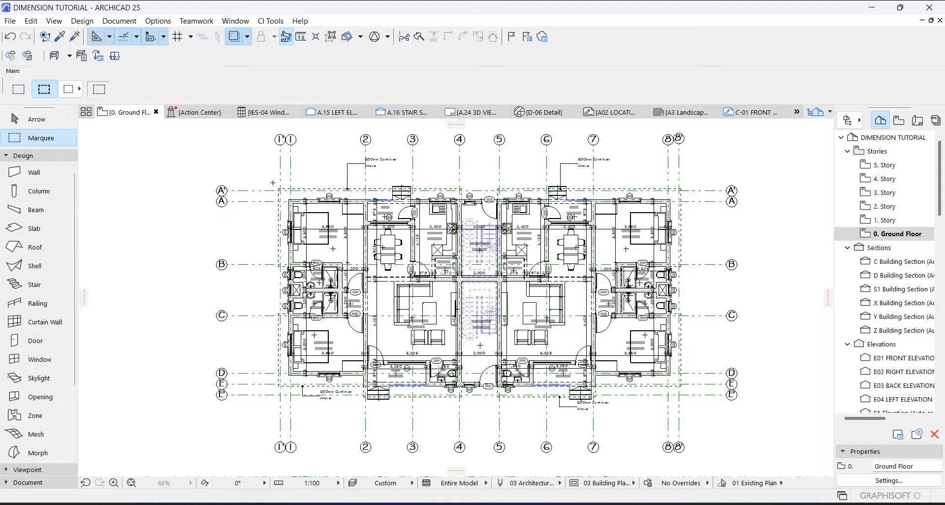
left_click(690, 402)
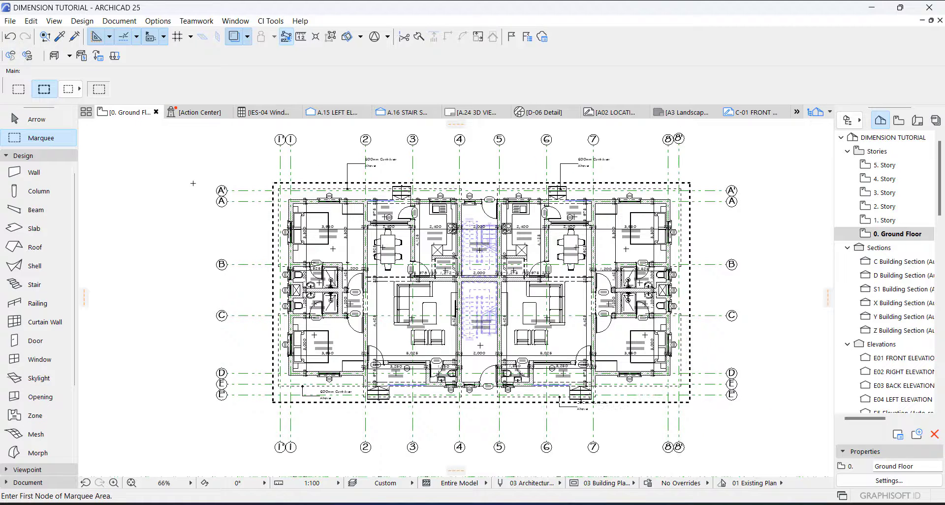
left_click(34, 173)
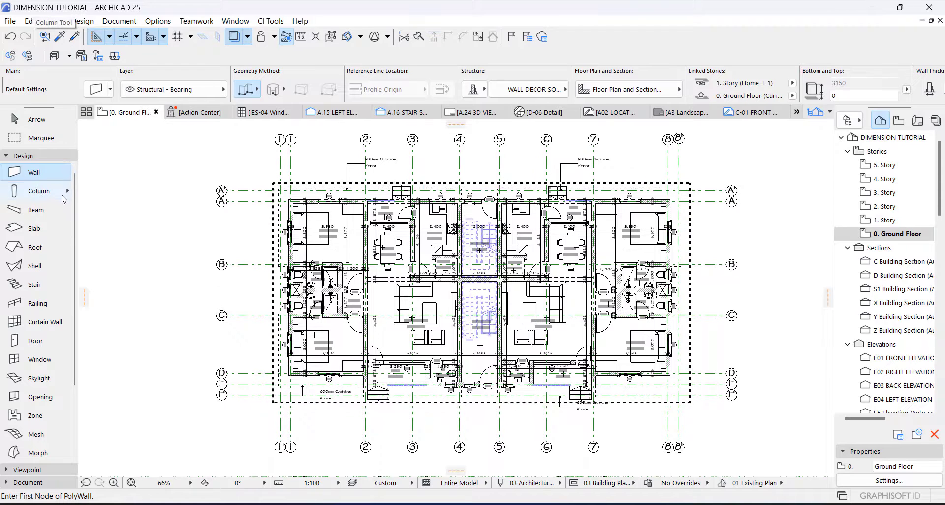
key("ctrl+a")
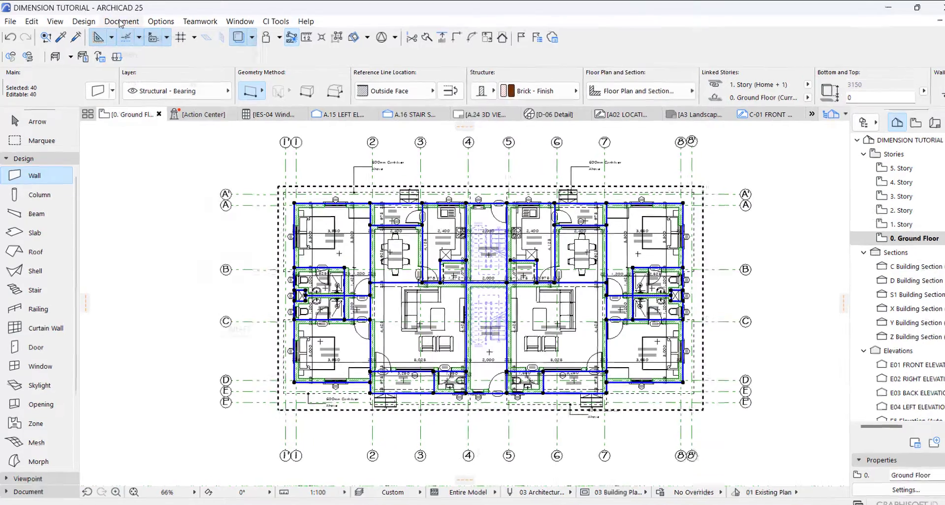
Step: Open Exterior Dimensioning from Document > Annotation > Automatic Dimensioning
left_click(119, 22)
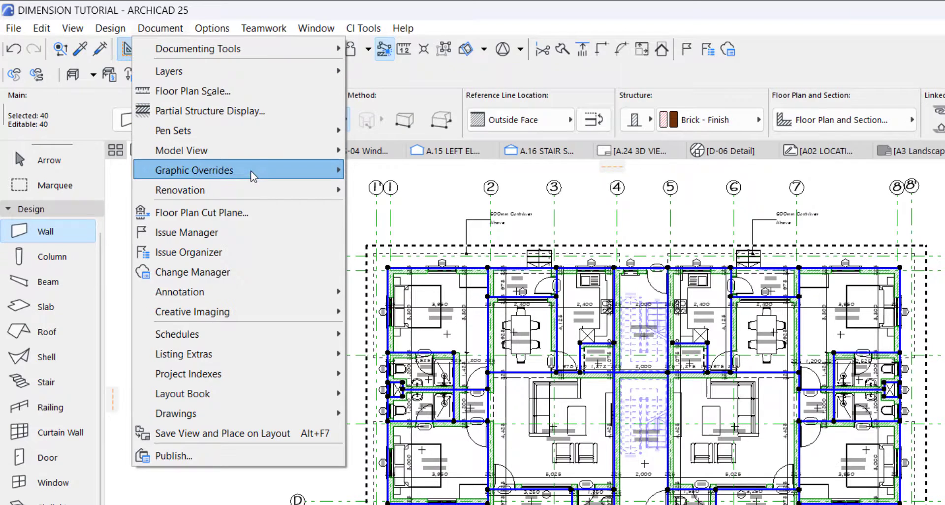
mouse_move(291, 301)
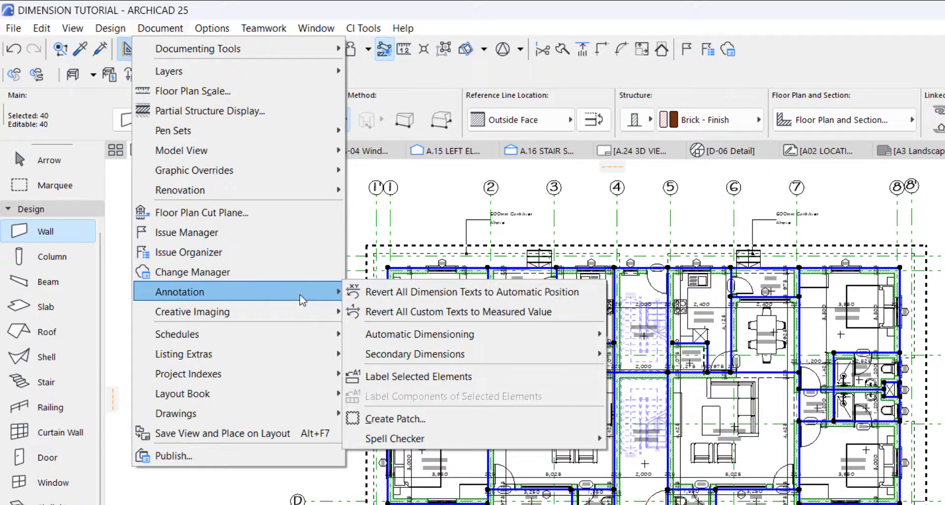
mouse_move(417, 339)
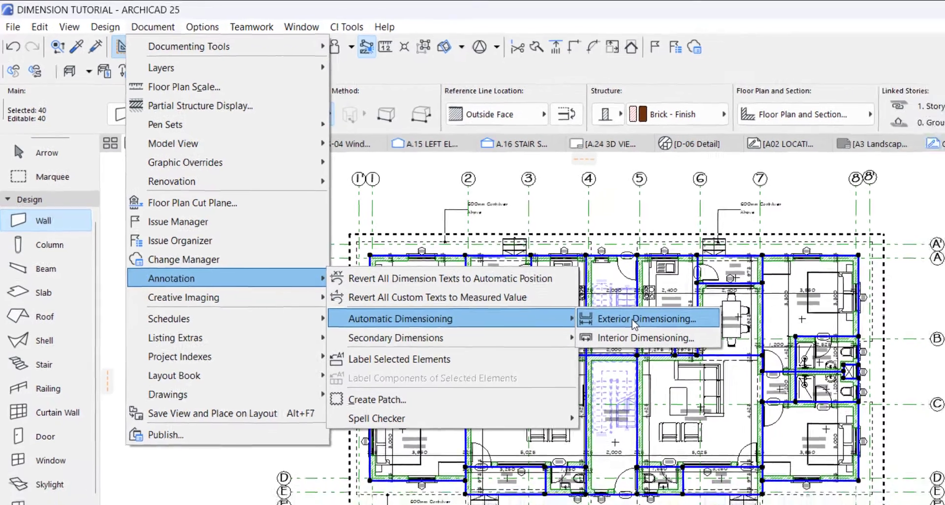
left_click(664, 335)
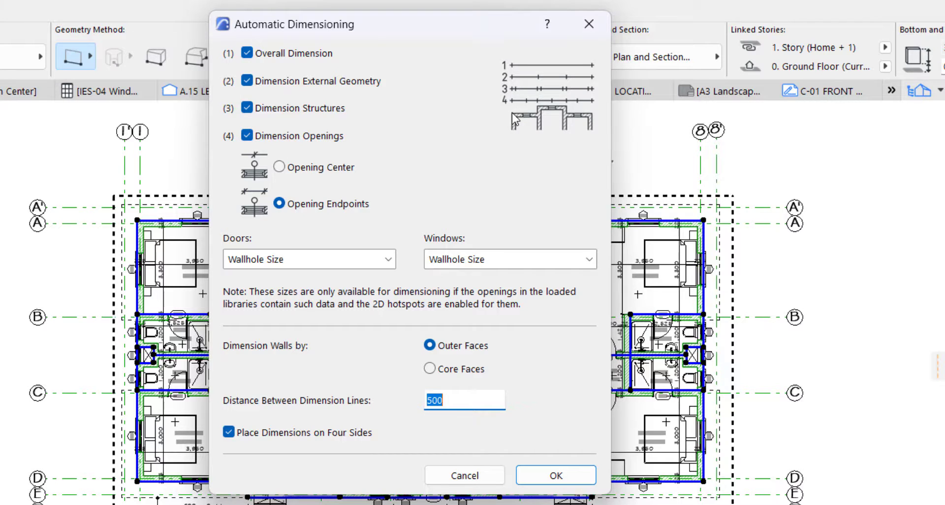
Step: Set 450 between dimension lines, measure to Core Faces, and accept the settings
left_click_drag(387, 31, 537, 28)
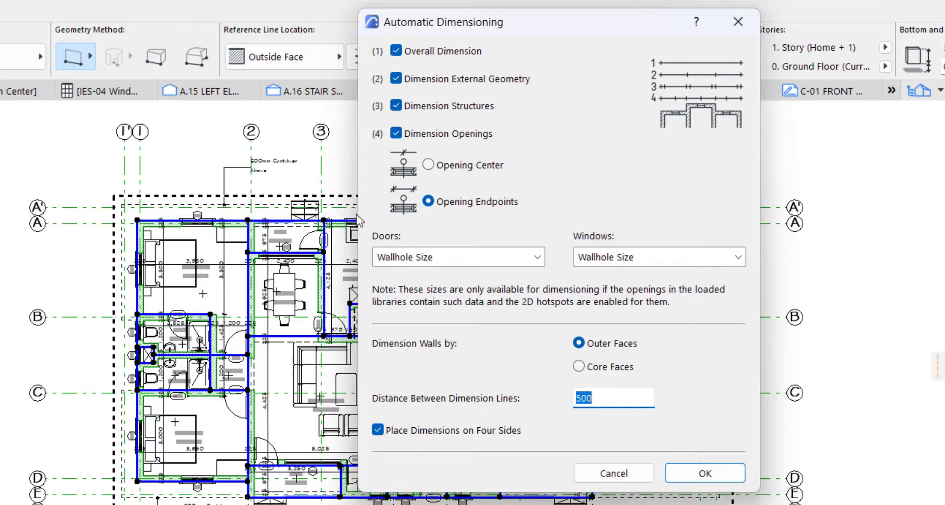
left_click_drag(532, 20, 391, 20)
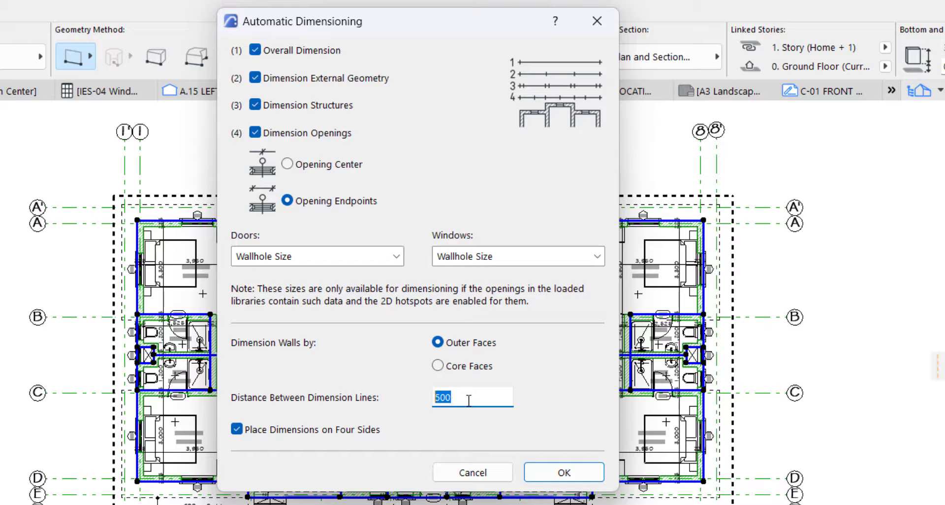
type("450")
left_click(438, 365)
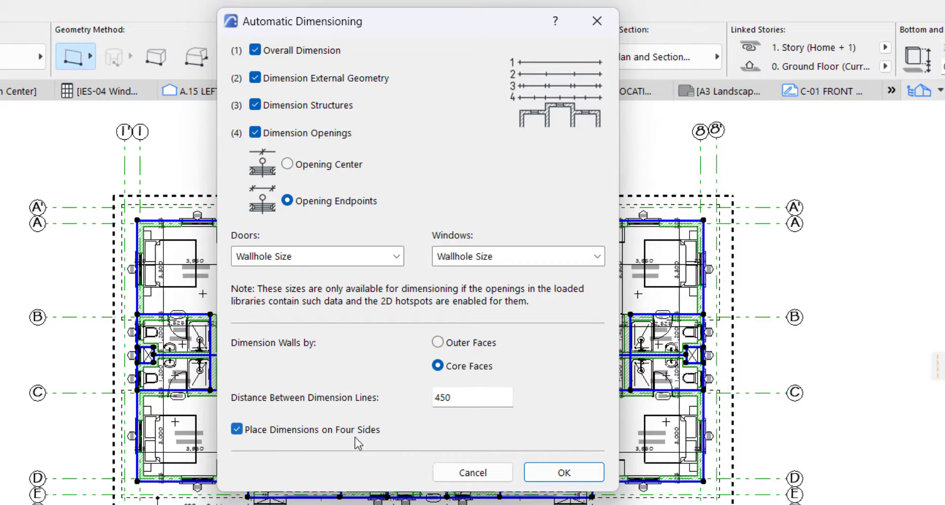
left_click(564, 473)
Step: Set a horizontal direction and place the exterior dimension chains below and right of the plan
scroll(473, 295, "up", 5)
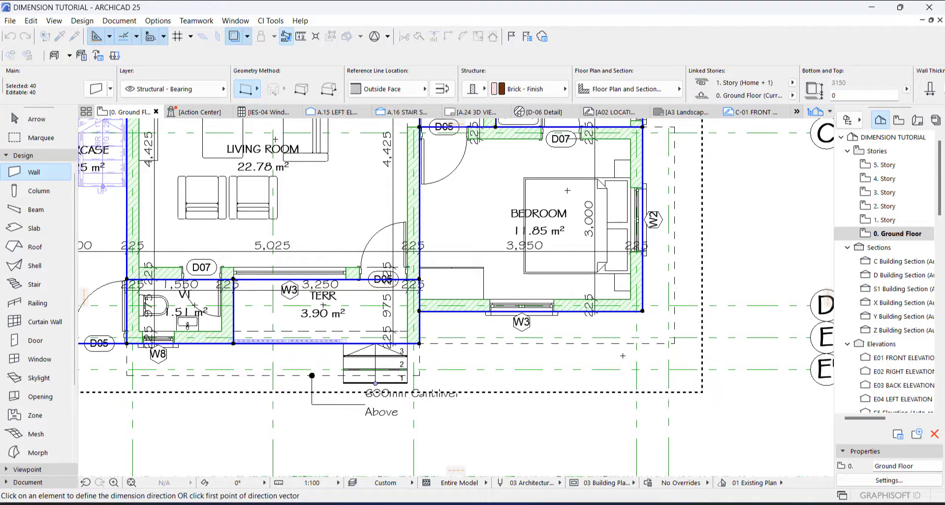
scroll(585, 359, "up", 2)
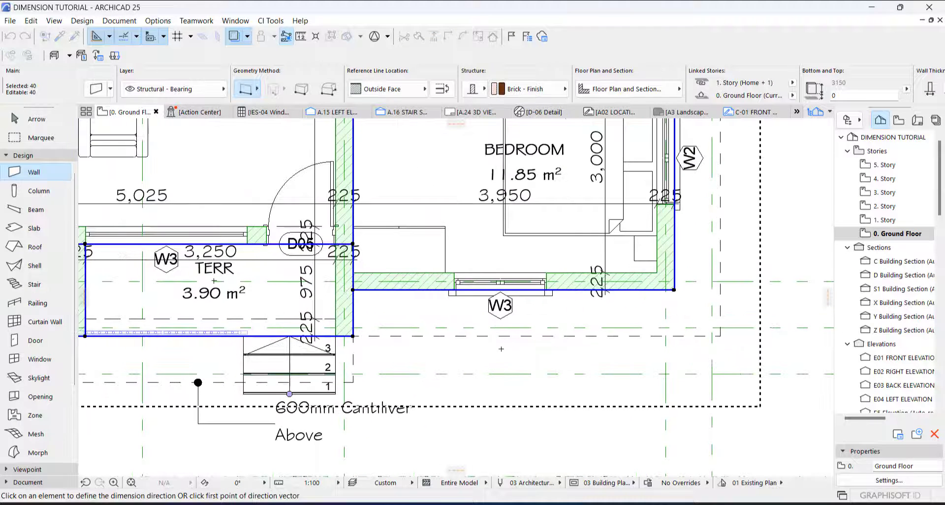
left_click(495, 347)
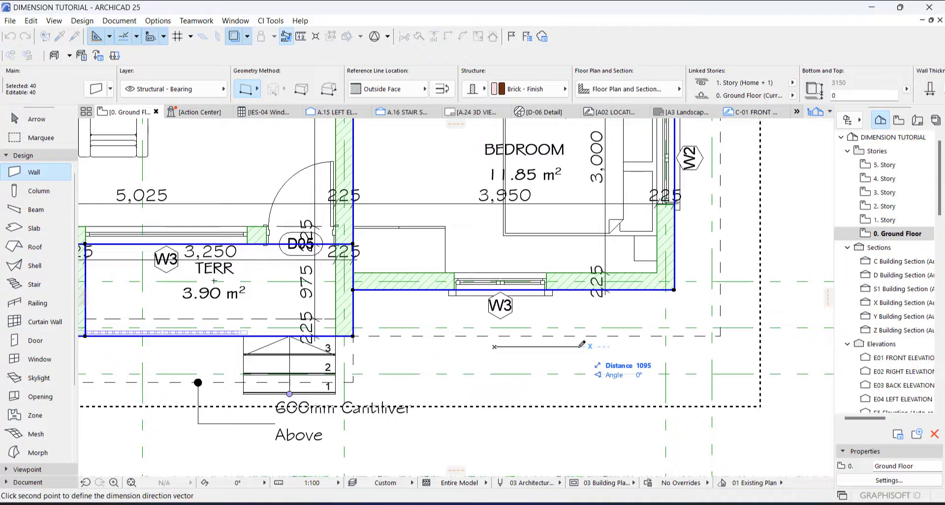
left_click(581, 347)
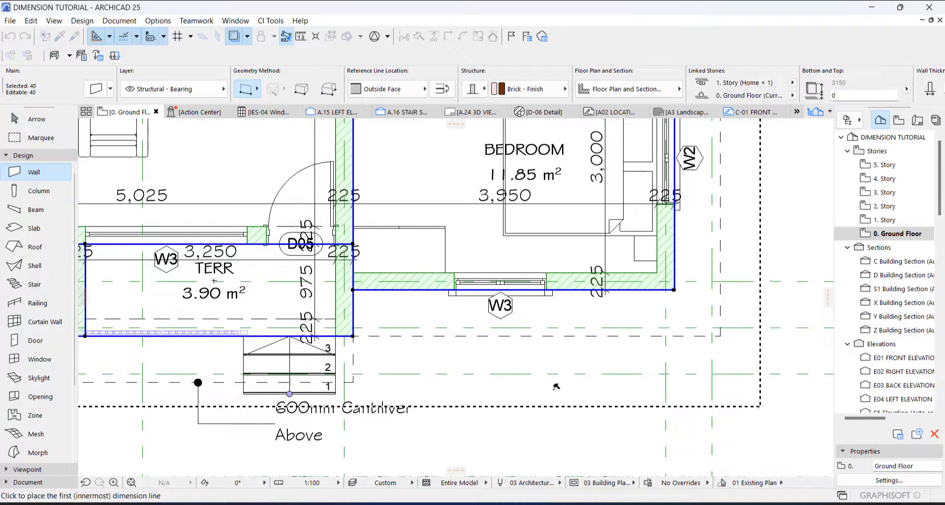
left_click(556, 387)
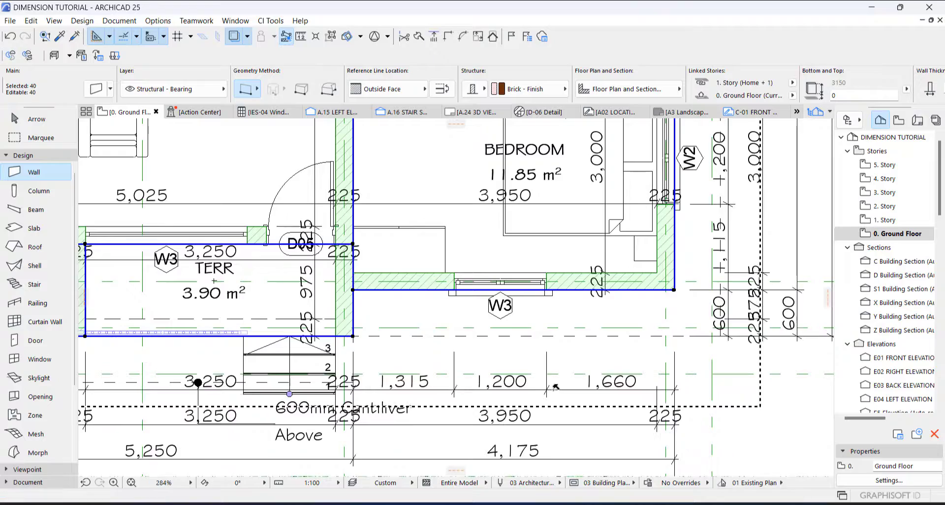
Step: Clear the wall selection and return to selecting elements
scroll(428, 362, "down", 6)
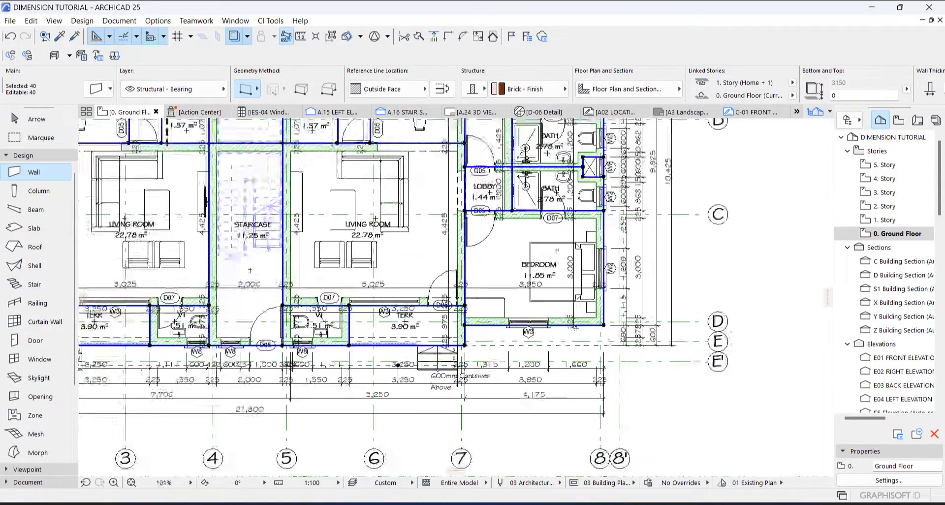
scroll(564, 347, "down", 2)
middle_click_drag(646, 253, 667, 353)
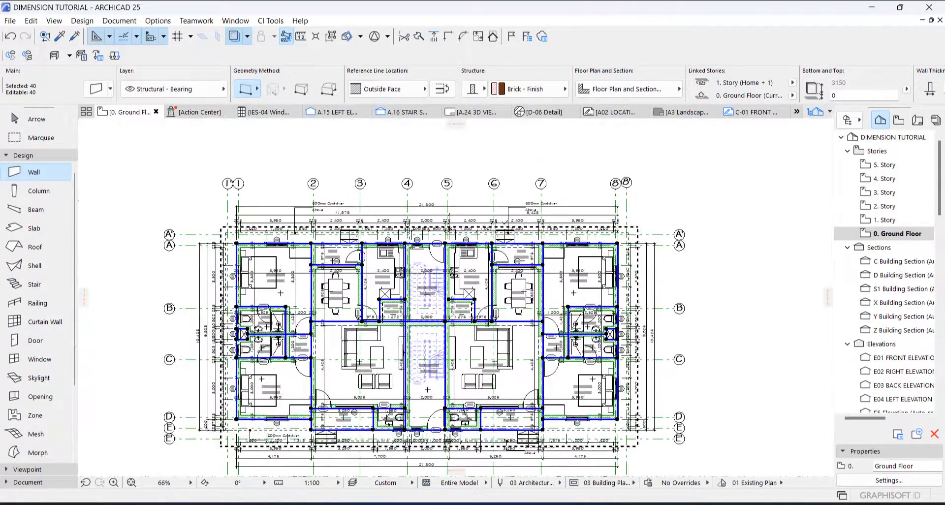
key("Escape")
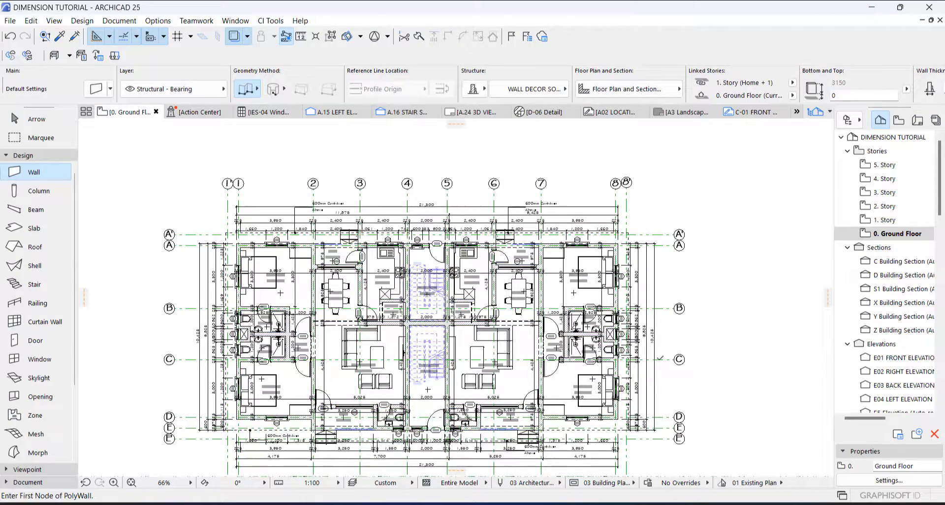
scroll(665, 256, "up", 7)
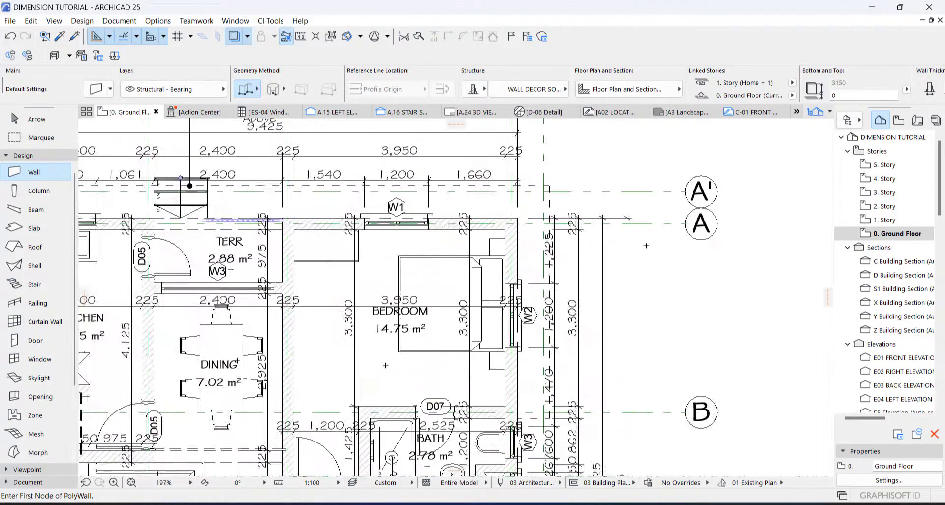
key("Escape")
scroll(643, 247, "down", 8)
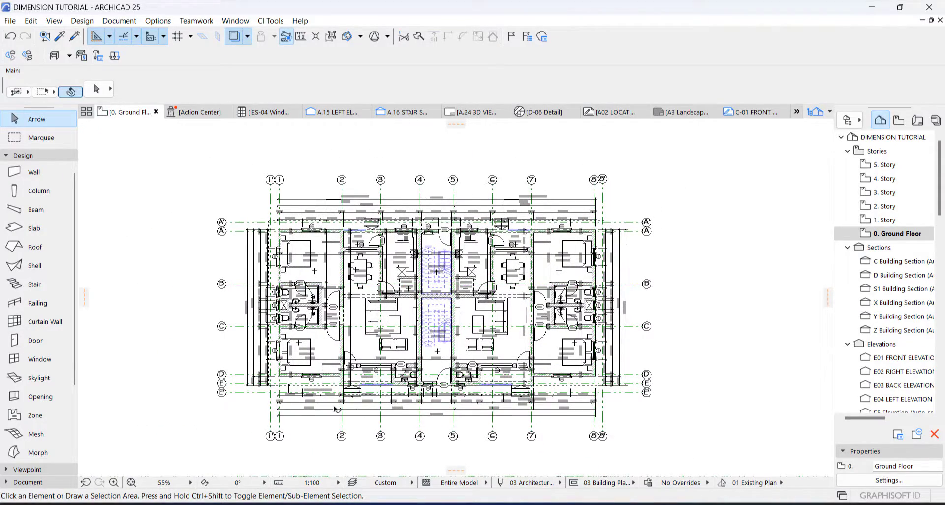
Step: Select the right-side vertical dimension chain beside the bathrooms and centre the view there
middle_click_drag(549, 391, 485, 390)
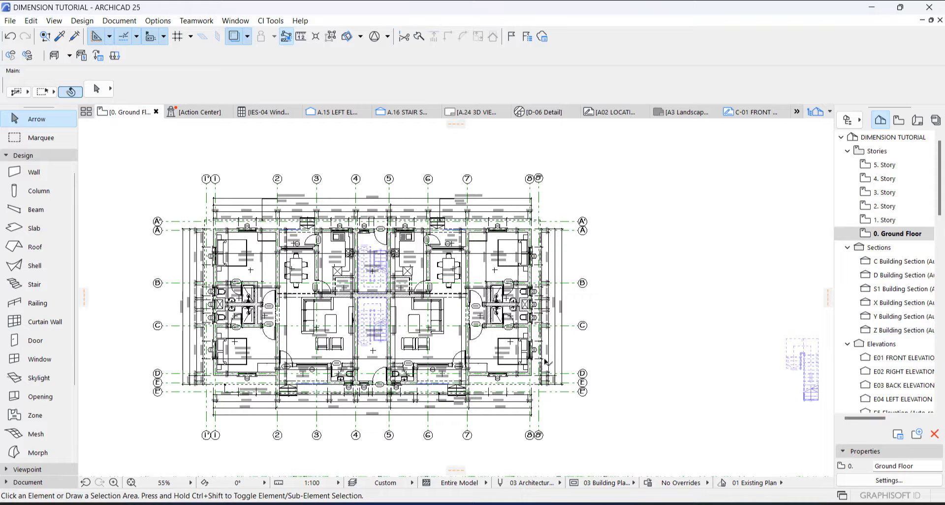
scroll(547, 387, "up", 5)
scroll(568, 372, "up", 4)
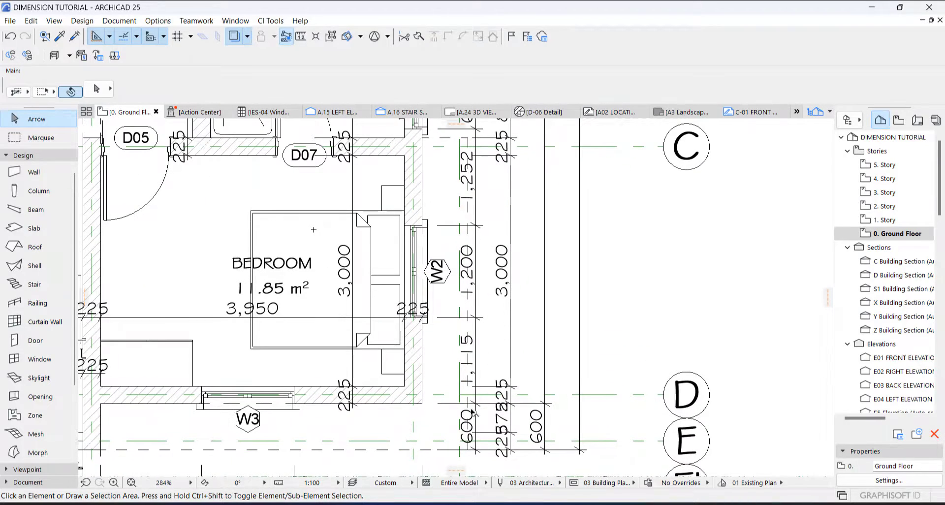
middle_click_drag(470, 341, 479, 368)
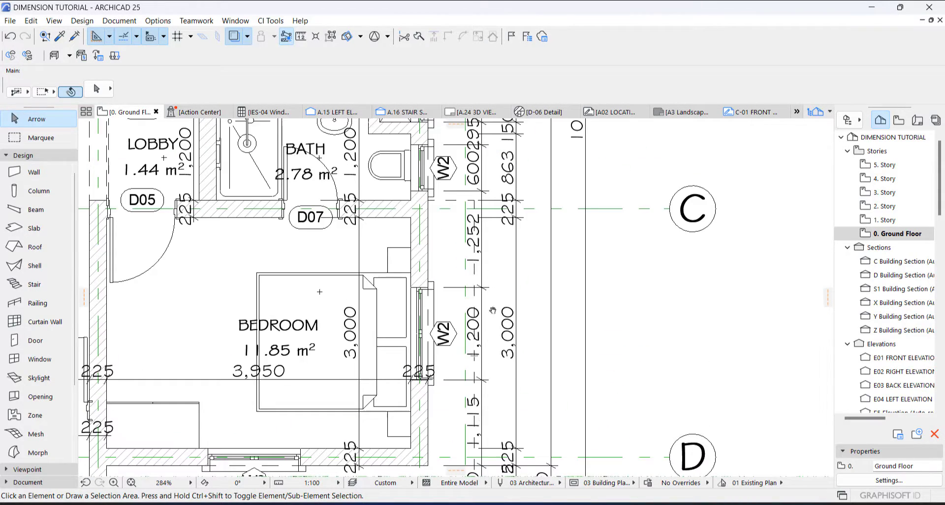
middle_click_drag(493, 329, 493, 451)
middle_click_drag(480, 281, 484, 394)
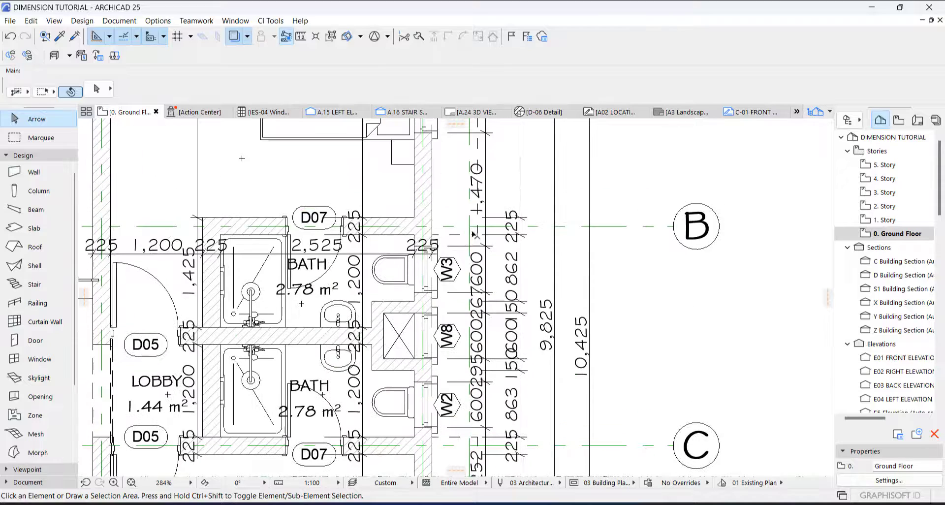
middle_click_drag(474, 232, 480, 332)
middle_click_drag(490, 191, 492, 278)
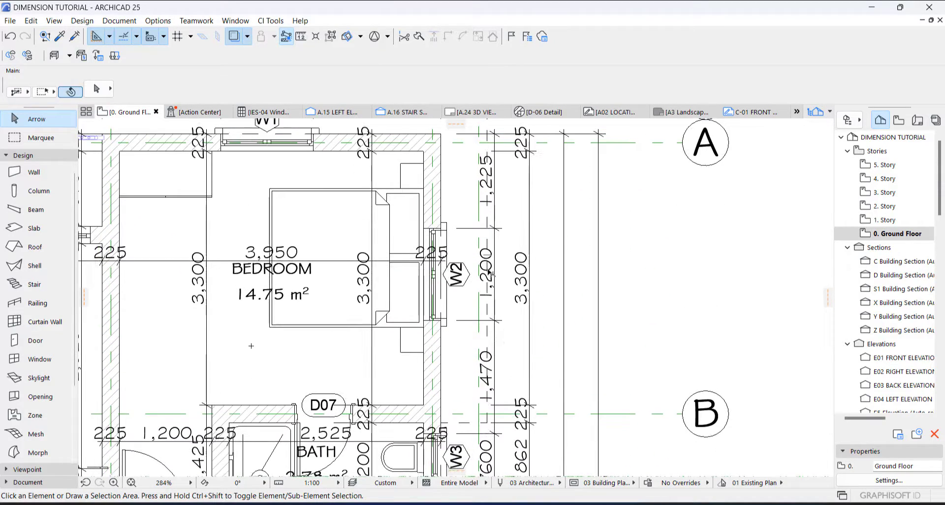
scroll(490, 268, "down", 2)
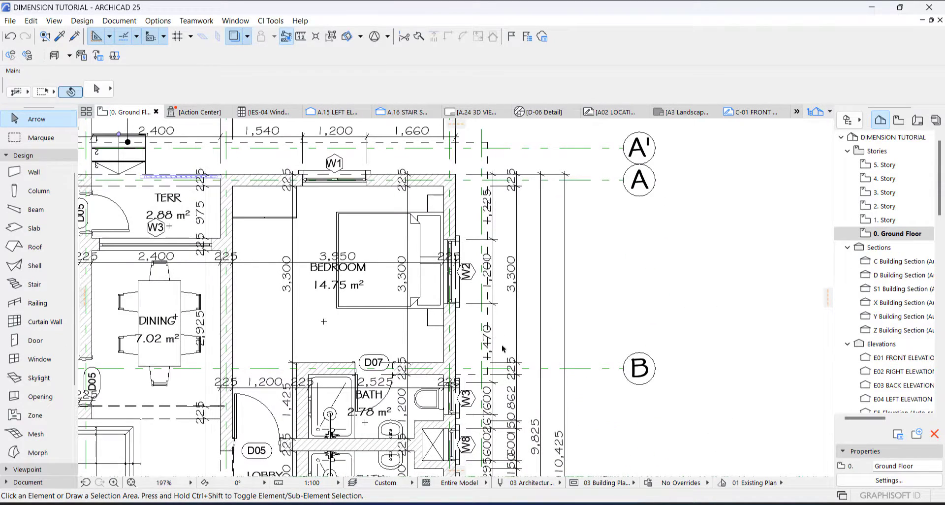
middle_click_drag(519, 362, 494, 251)
scroll(515, 286, "down", 1)
left_click(513, 311)
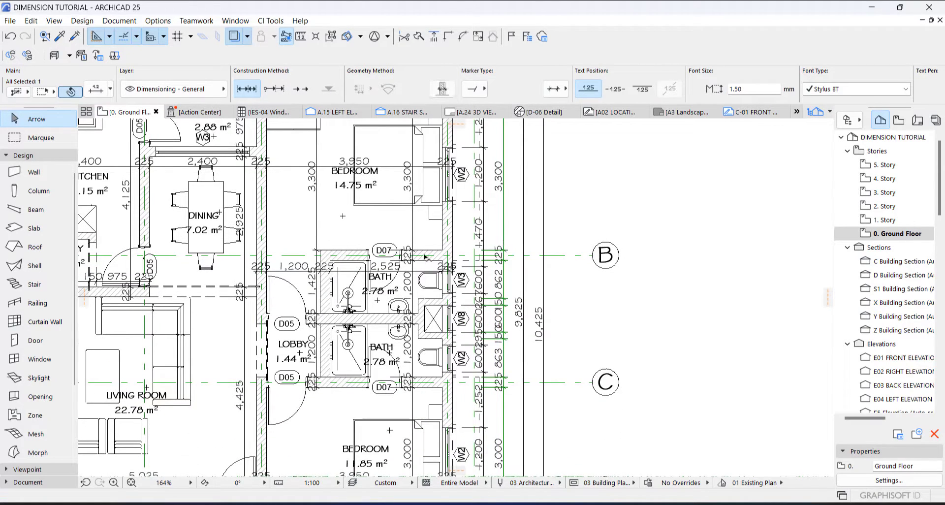
middle_click_drag(427, 257, 425, 316)
middle_click_drag(458, 363, 452, 248)
scroll(473, 261, "up", 2)
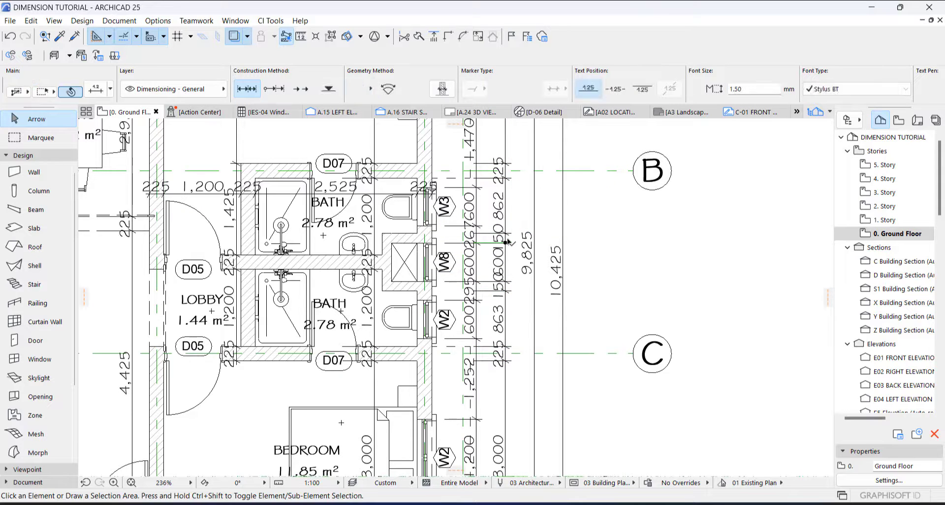
Step: Delete the extra dimension point beside the bathrooms
key("Escape")
left_click(506, 234)
key("Delete")
Step: Move the remaining dimension points to snap onto the bathroom window edges
double_click(505, 281)
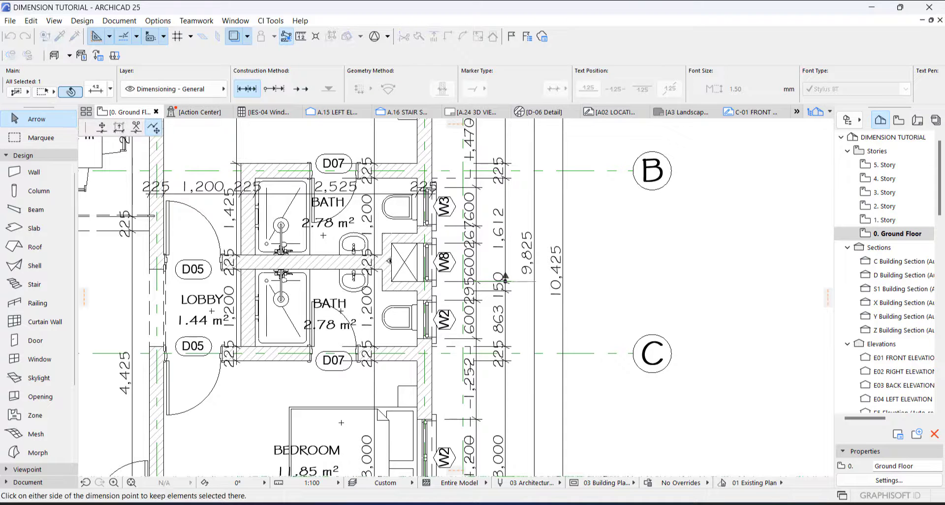
left_click(102, 127)
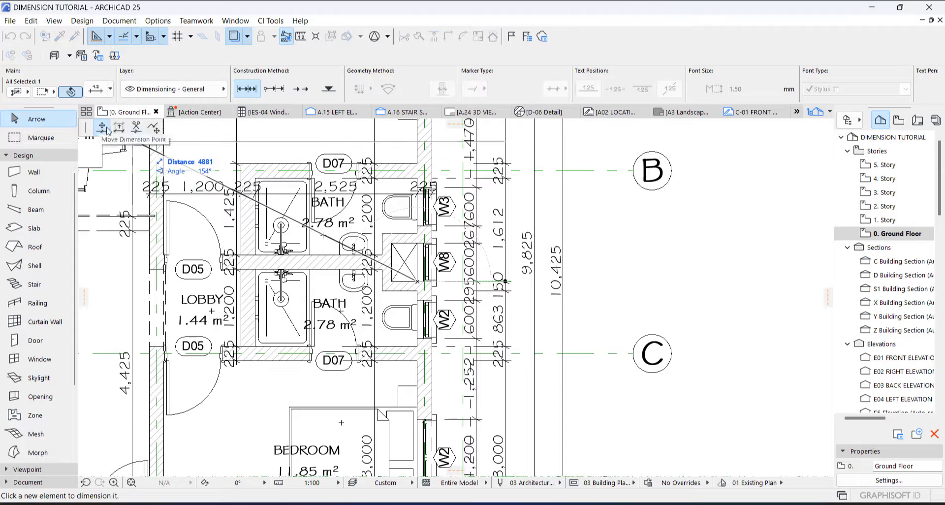
left_click(394, 271)
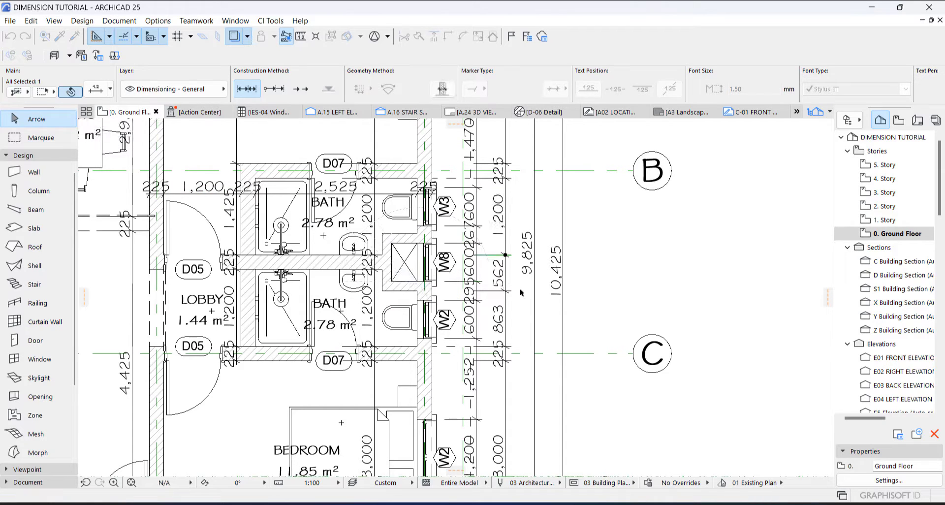
left_click(505, 291)
left_click(505, 292)
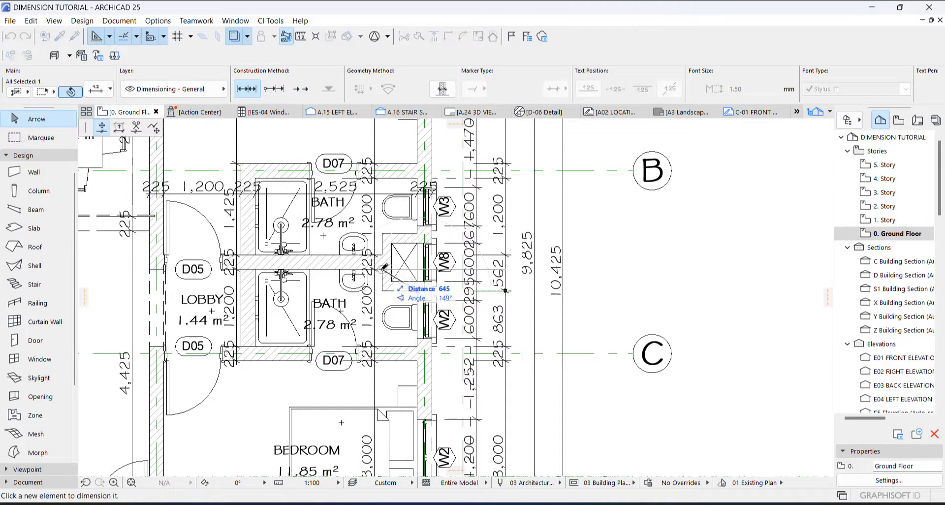
left_click(382, 270)
left_click(488, 270)
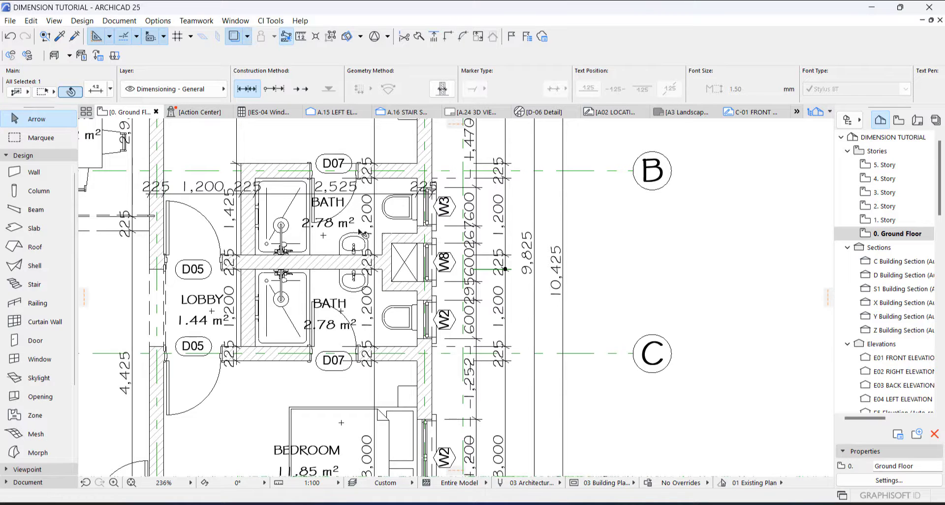
Step: Add a dimension point on grid line A and place another on grid line A'
scroll(523, 358, "down", 2)
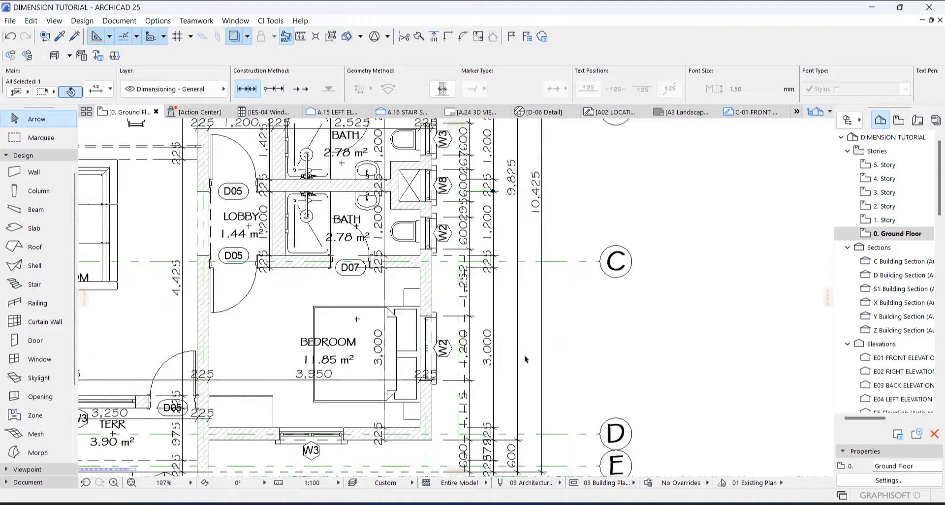
scroll(518, 339, "down", 3)
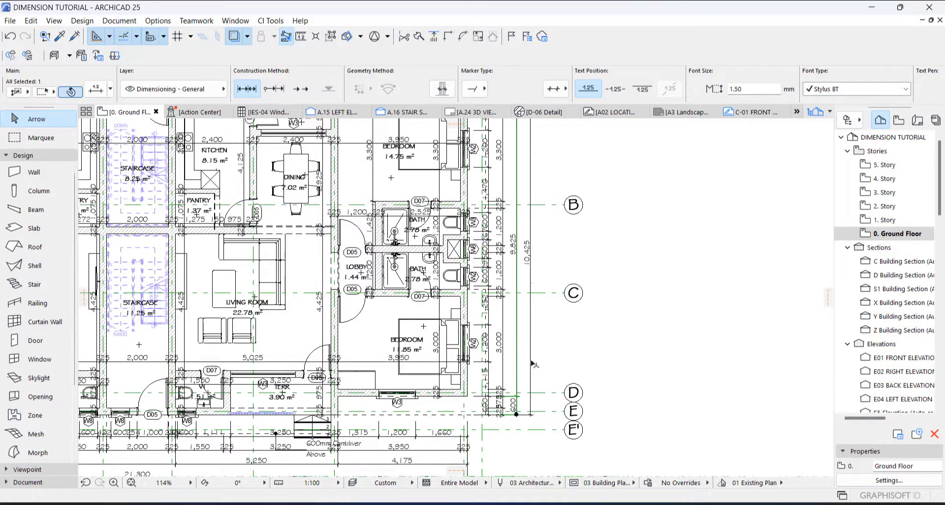
scroll(533, 340, "up", 3)
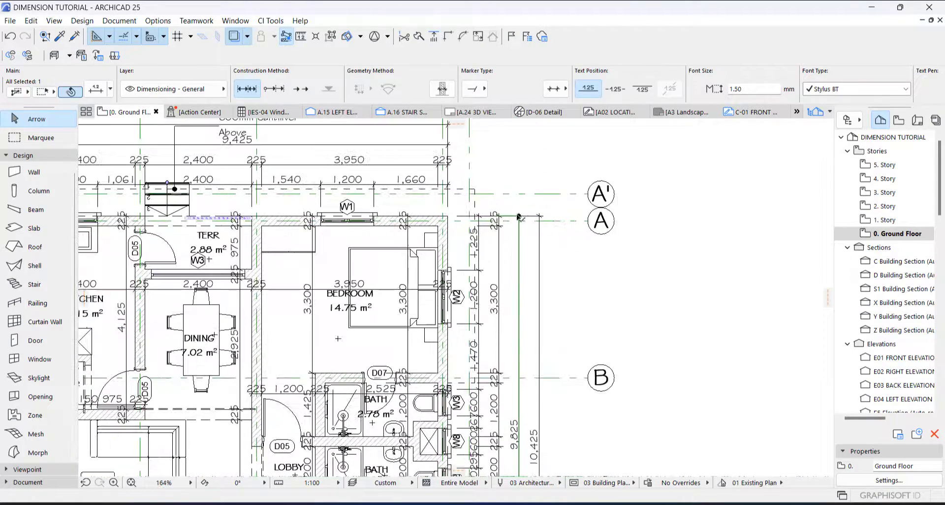
left_click(519, 216)
scroll(518, 222, "up", 5)
left_click(526, 223)
left_click(528, 168)
key("Escape")
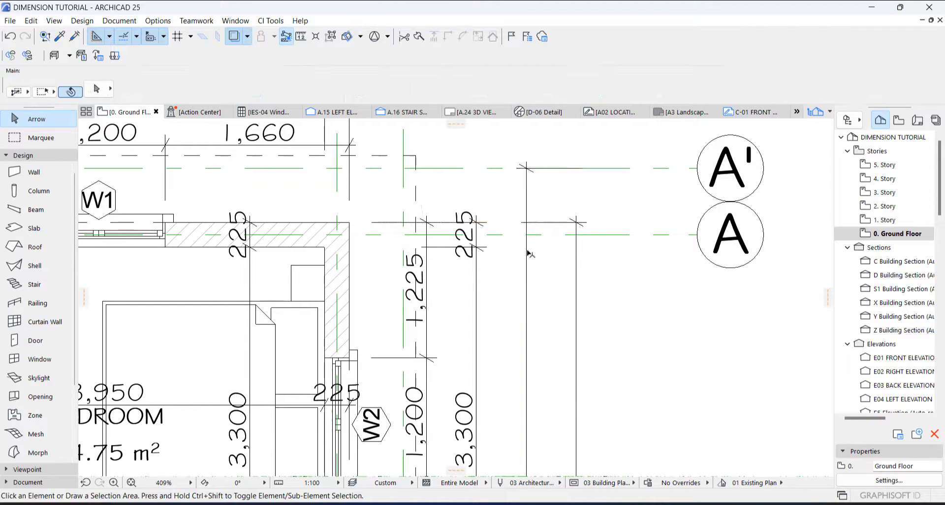
scroll(494, 216, "down", 4)
middle_click_drag(519, 326, 487, 212)
scroll(480, 186, "down", 3)
scroll(476, 355, "up", 7)
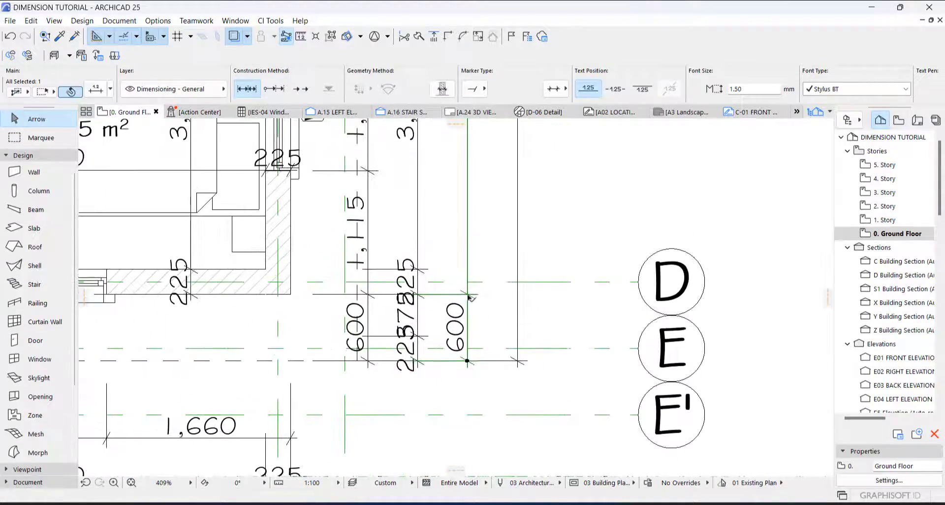
Step: Move the 600 dimension's end points onto grid lines D and E
left_click(468, 295)
left_click(471, 282)
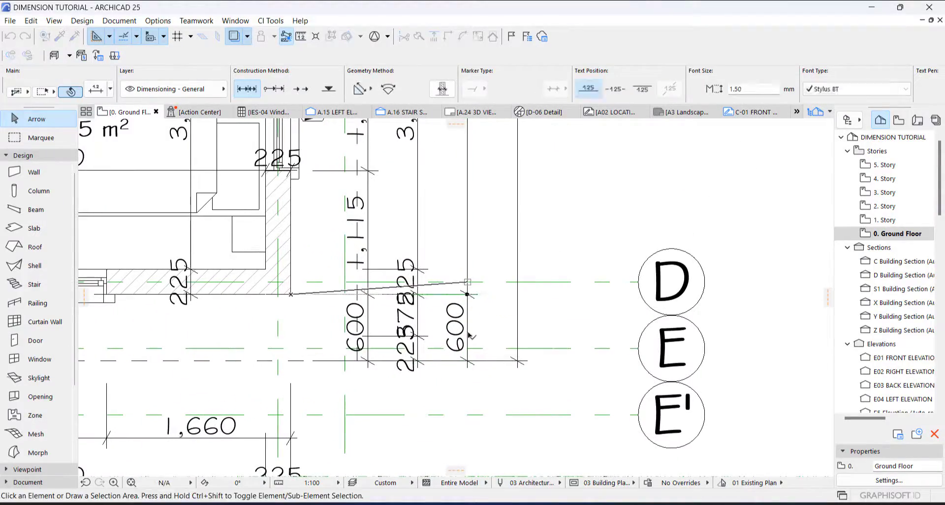
left_click(467, 362)
left_click(468, 361)
left_click(470, 348)
Step: Insert a dimension point at grid E' on the outer chain, creating a 586 segment
left_click(469, 312)
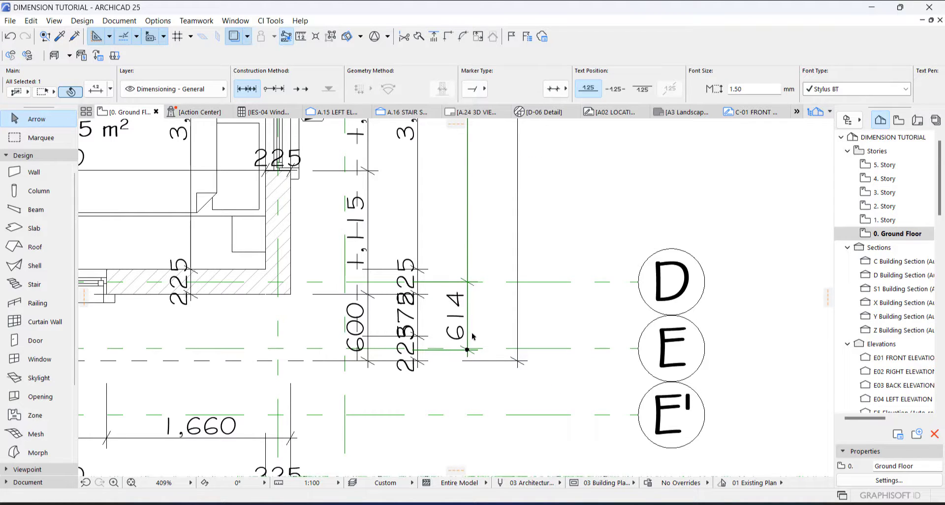
left_click(470, 250)
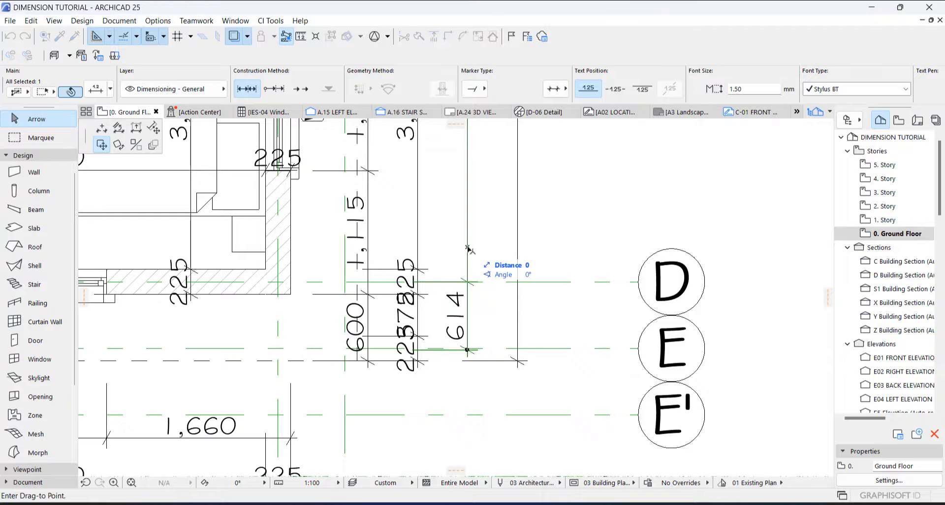
left_click(102, 129)
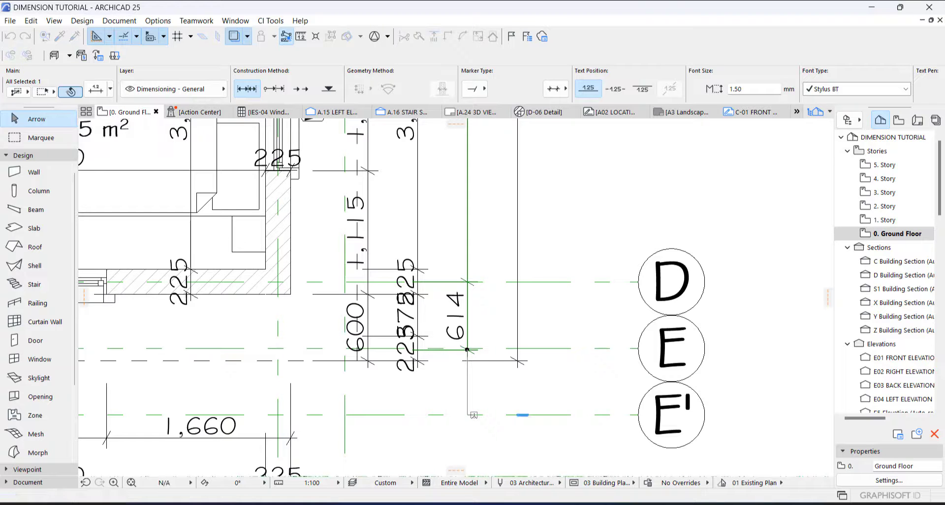
left_click(471, 415)
middle_click_drag(464, 271, 464, 310)
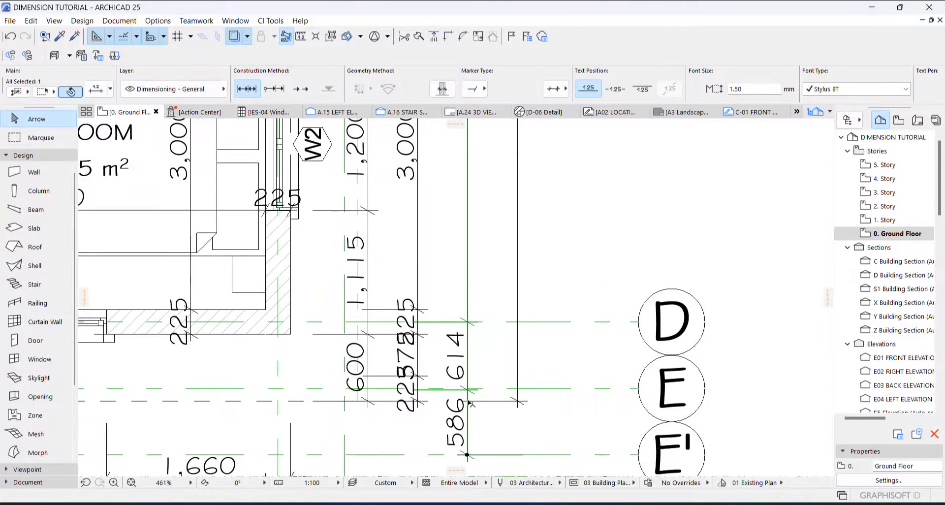
scroll(468, 388, "up", 8)
left_click(462, 377)
Step: Snap the new dimension point onto the grid line
left_click(466, 371)
scroll(468, 373, "down", 10)
scroll(458, 315, "up", 4, "shift")
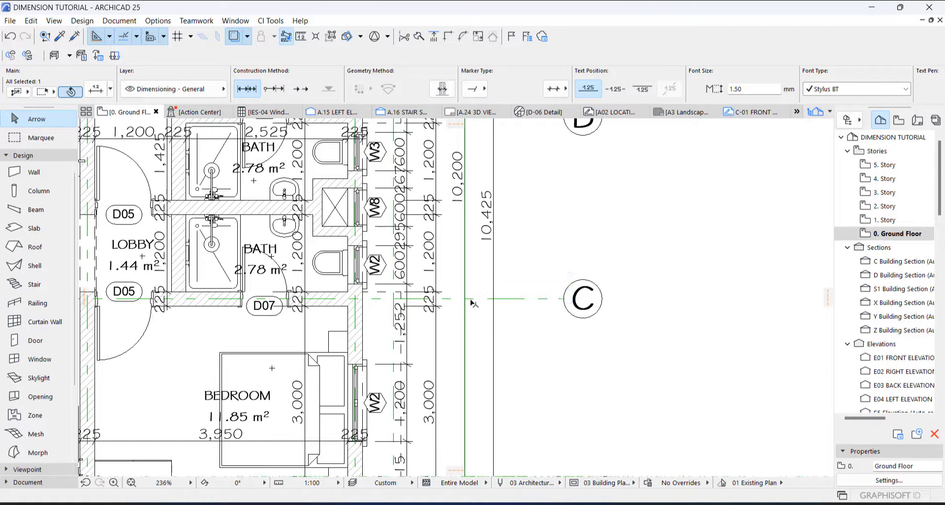
scroll(471, 304, "up", 3)
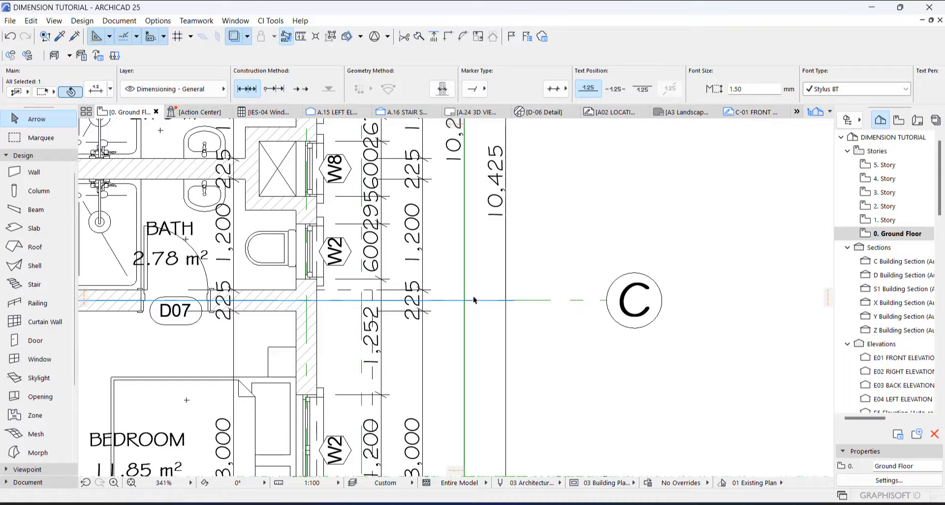
Step: Add chain points at grid lines B and A to the outer right-side chain
middle_click_drag(479, 150, 479, 271)
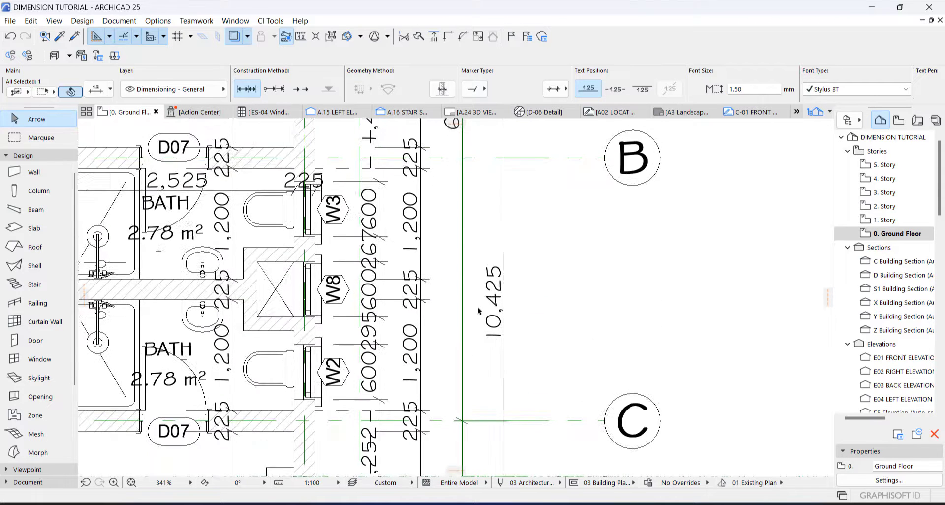
middle_click_drag(476, 209, 464, 346)
left_click(459, 297, "ctrl")
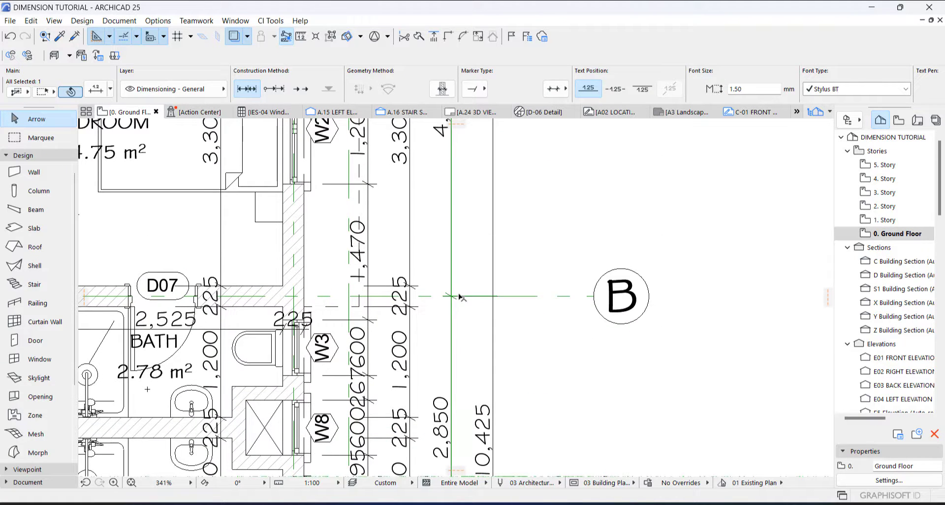
scroll(454, 260, "down", 2)
middle_click_drag(454, 270, 455, 404)
scroll(457, 186, "up", 2)
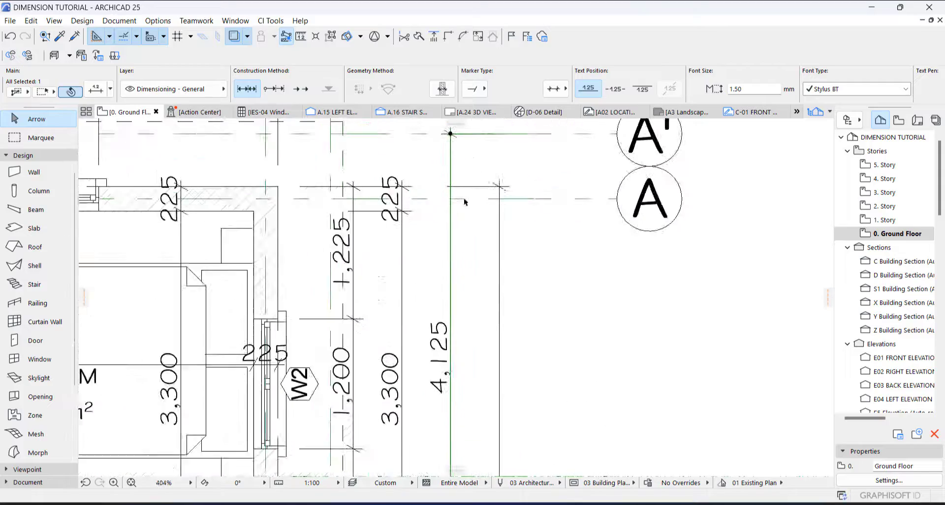
left_click(456, 200, "ctrl")
middle_click_drag(457, 207, 458, 284)
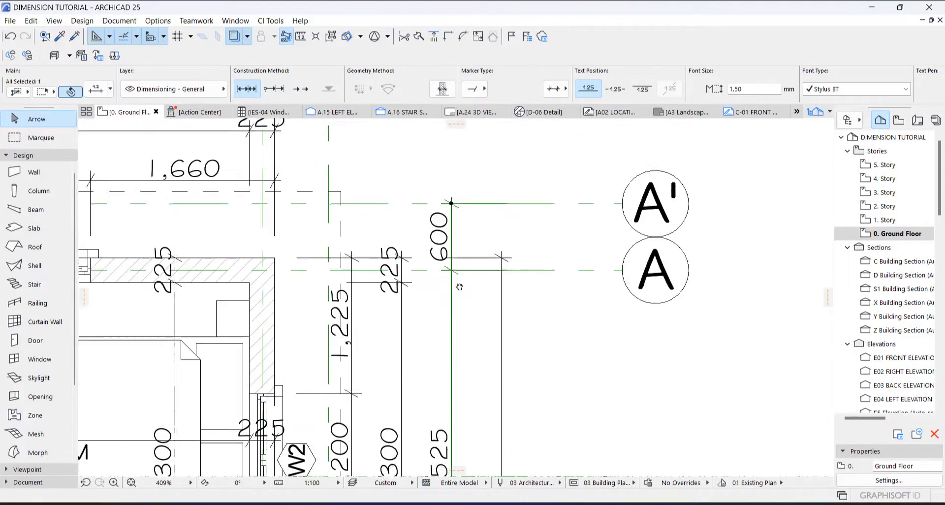
scroll(459, 285, "down", 4)
middle_click_drag(346, 241, 655, 233)
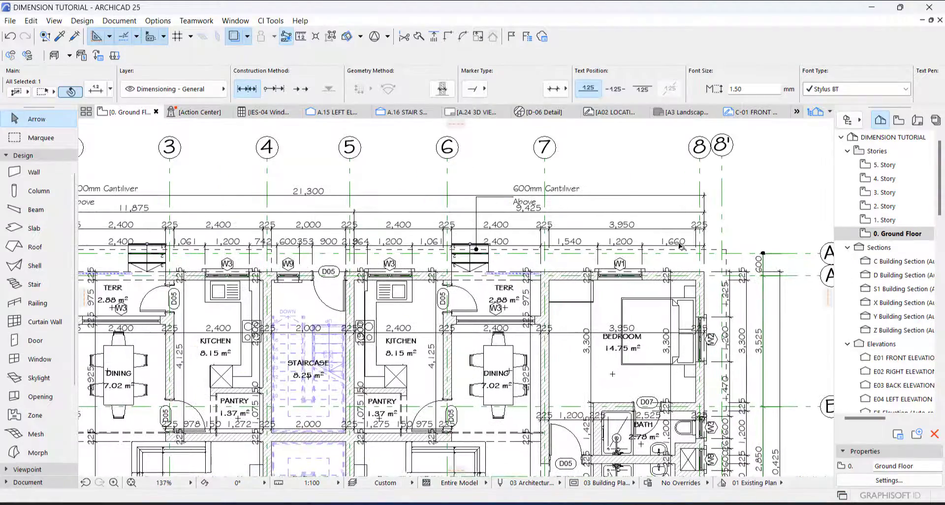
Step: Insert two points in the top chain near grid 2, splitting 2,400 into 156, 2,100 and 144
scroll(682, 246, "down", 1)
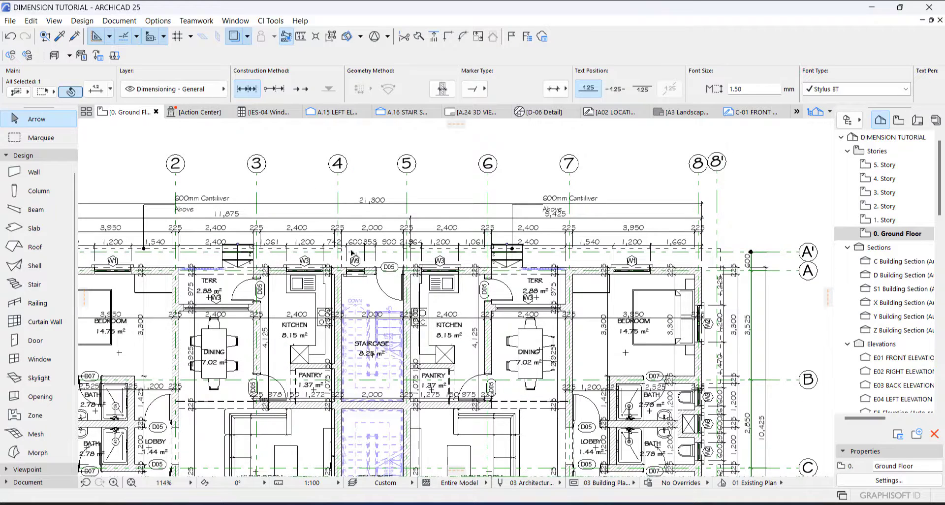
middle_click_drag(158, 251, 291, 251)
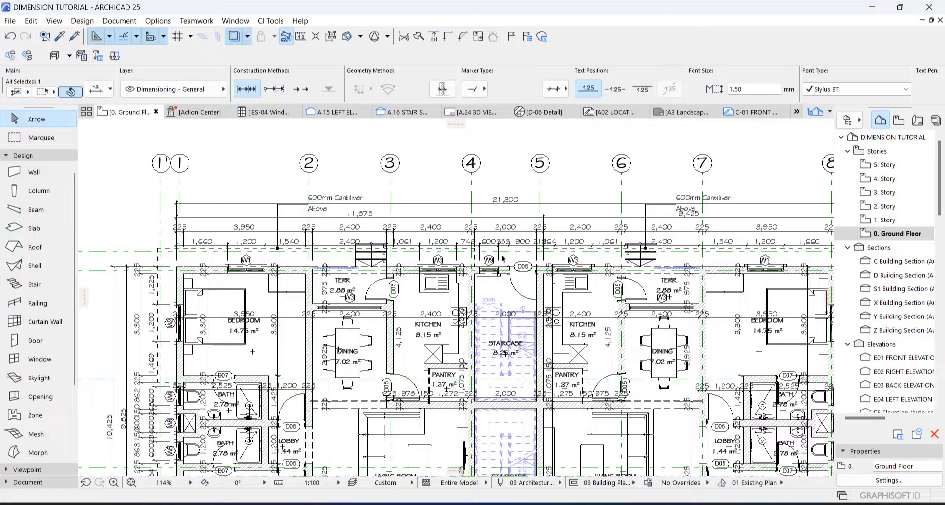
scroll(335, 246, "up", 2)
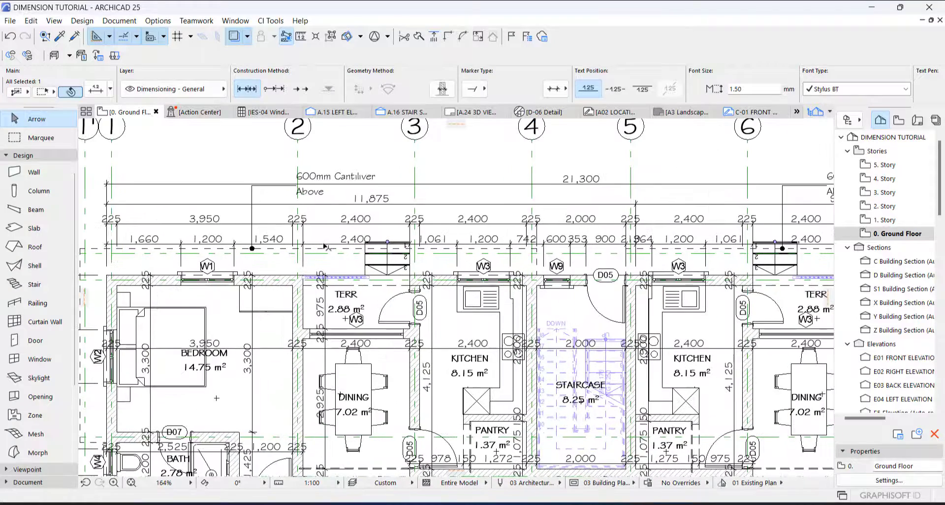
scroll(324, 246, "up", 2)
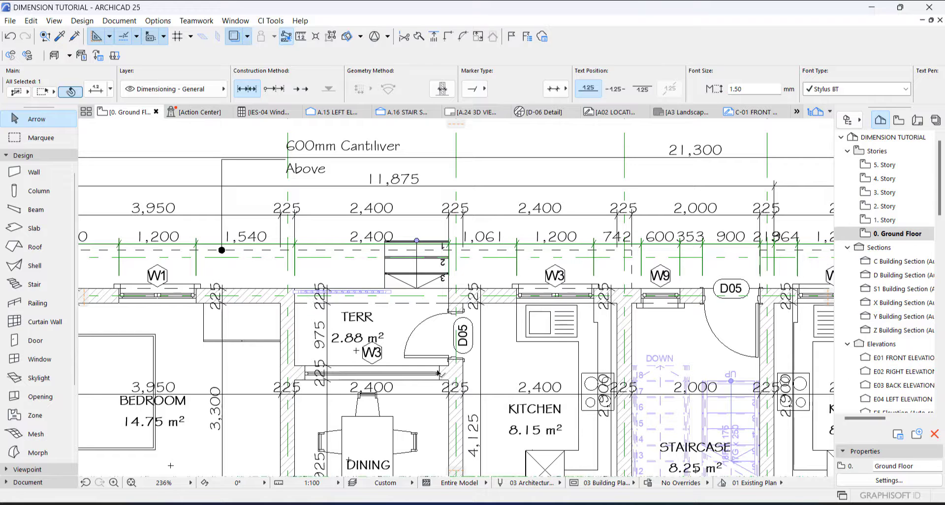
left_click(318, 244)
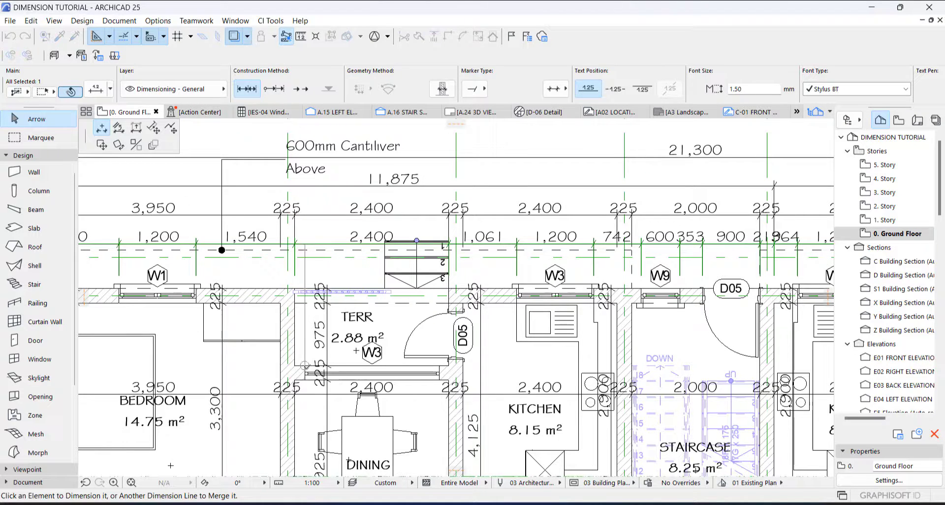
left_click(304, 366)
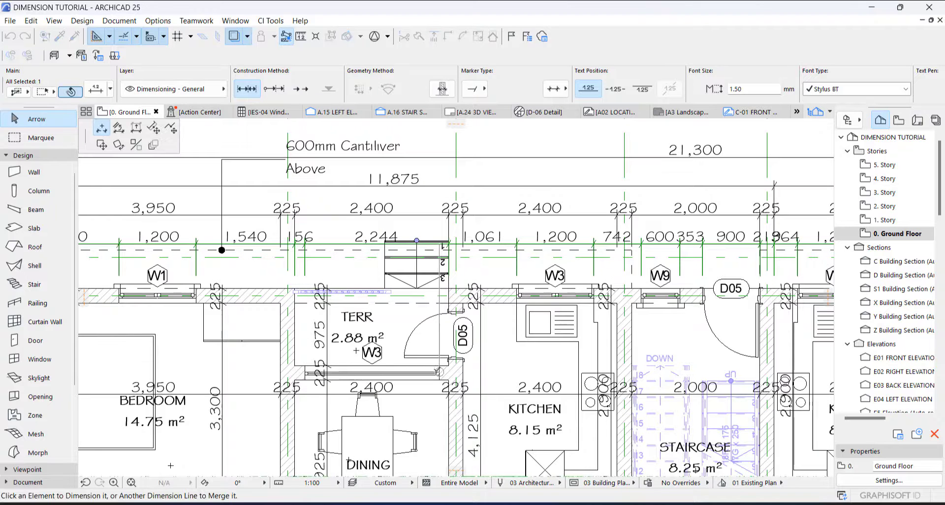
left_click(440, 366)
Step: Check the top chain toward grids 8 and 8', then select the 11,875 dimension line
middle_click_drag(450, 259, 242, 266)
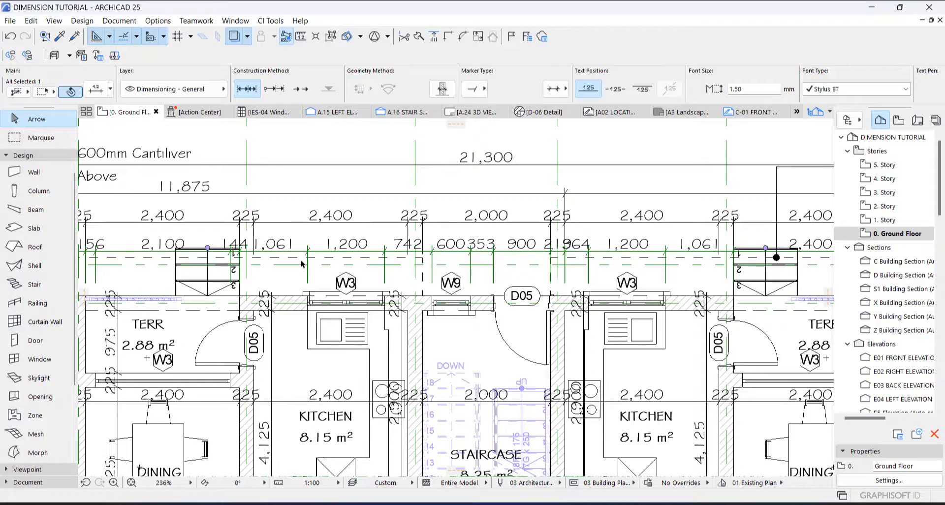
scroll(301, 265, "down", 3)
middle_click_drag(264, 245, 295, 249)
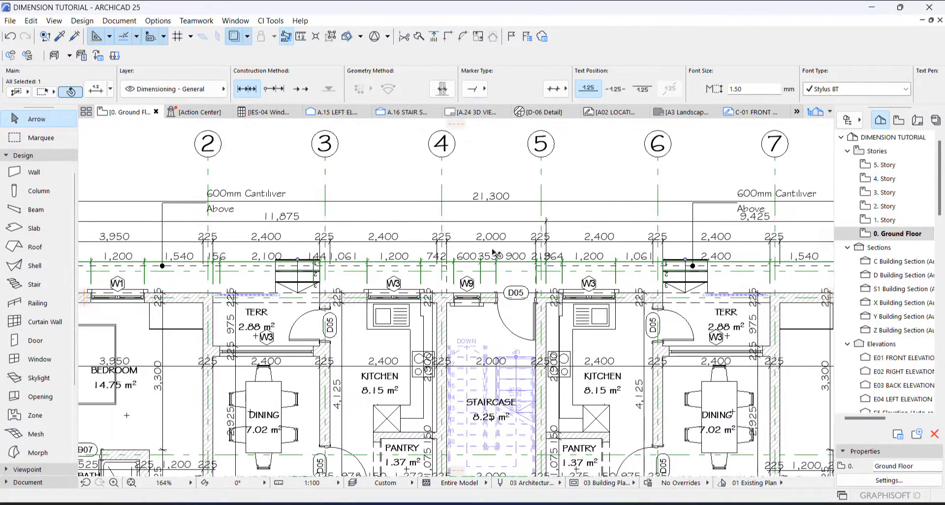
middle_click_drag(498, 254, 226, 242)
middle_click_drag(536, 244, 447, 243)
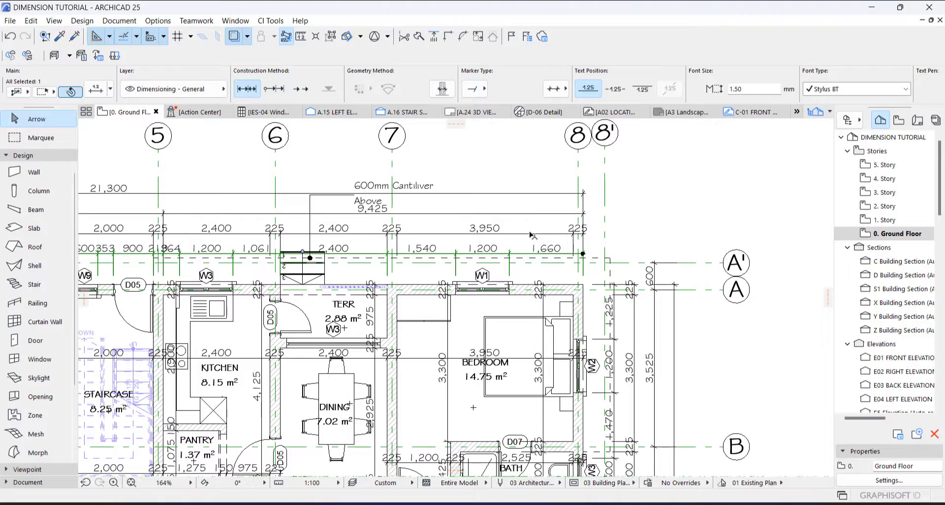
scroll(636, 231, "left", 4)
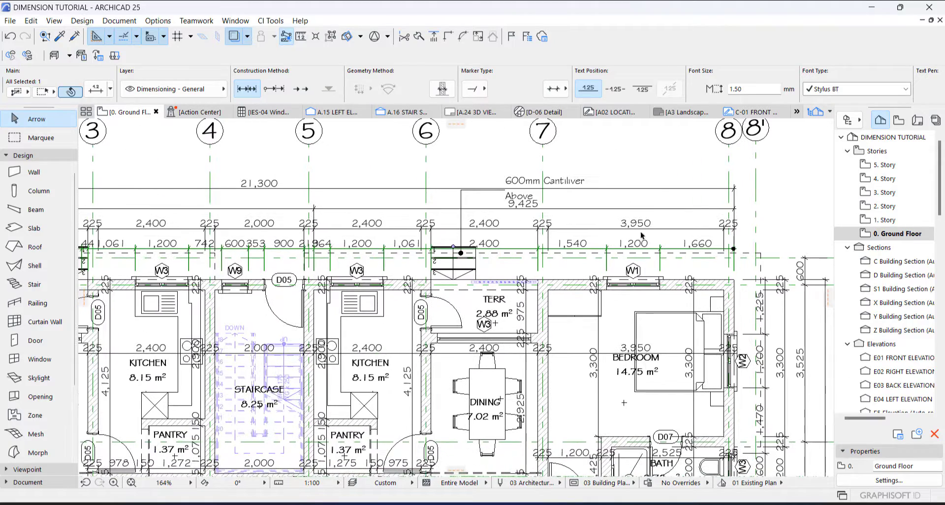
scroll(411, 232, "left", 8)
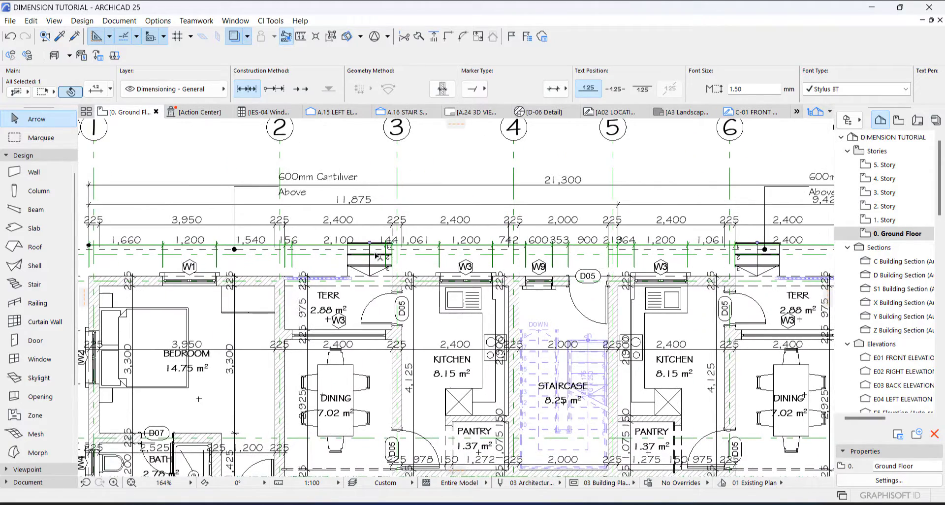
scroll(369, 255, "left", 4)
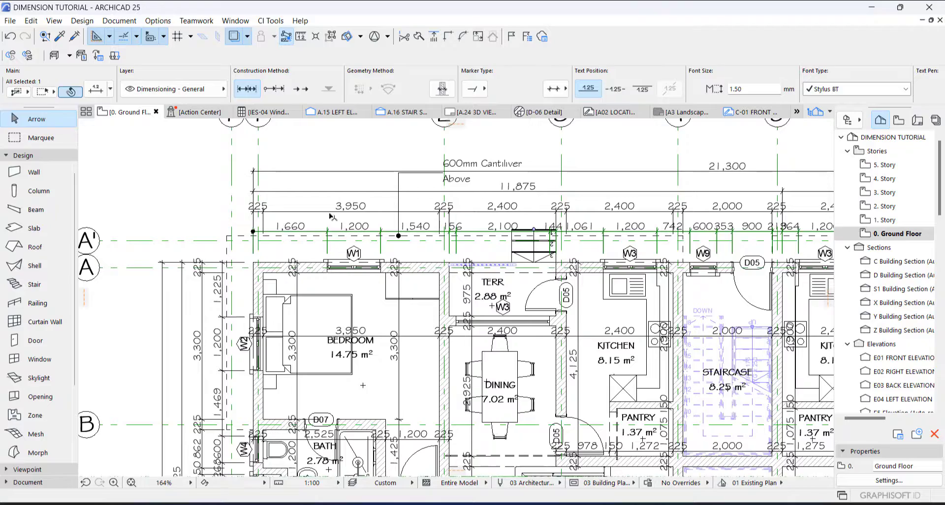
middle_click_drag(330, 215, 203, 246)
left_click(184, 224)
scroll(163, 226, "left", 7)
Step: Move the 11,875 dimension line's end node onto the grid line
scroll(399, 220, "up", 3)
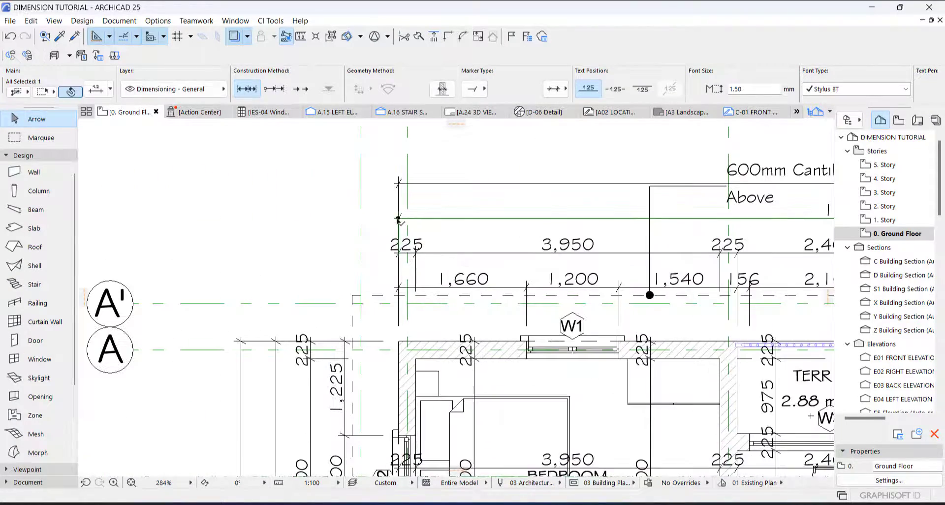
left_click(399, 219)
left_click(398, 219)
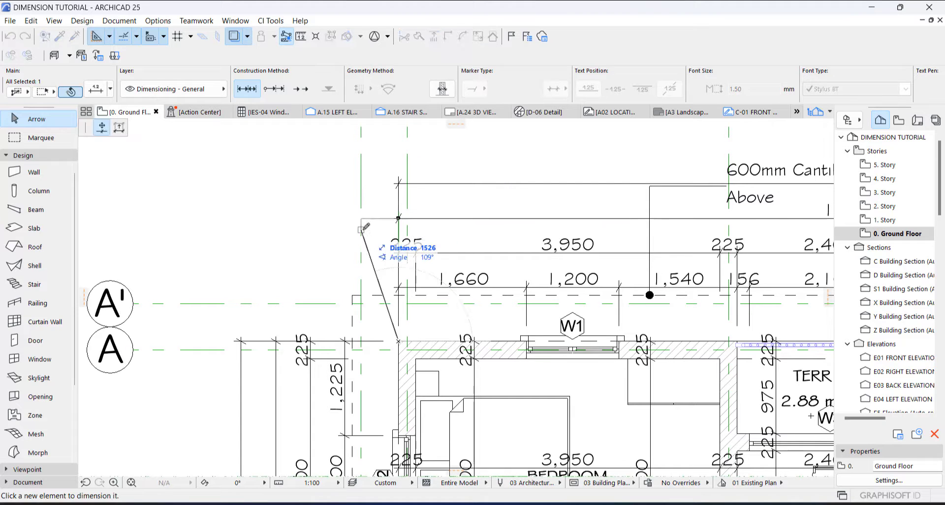
left_click(361, 226)
key("Escape")
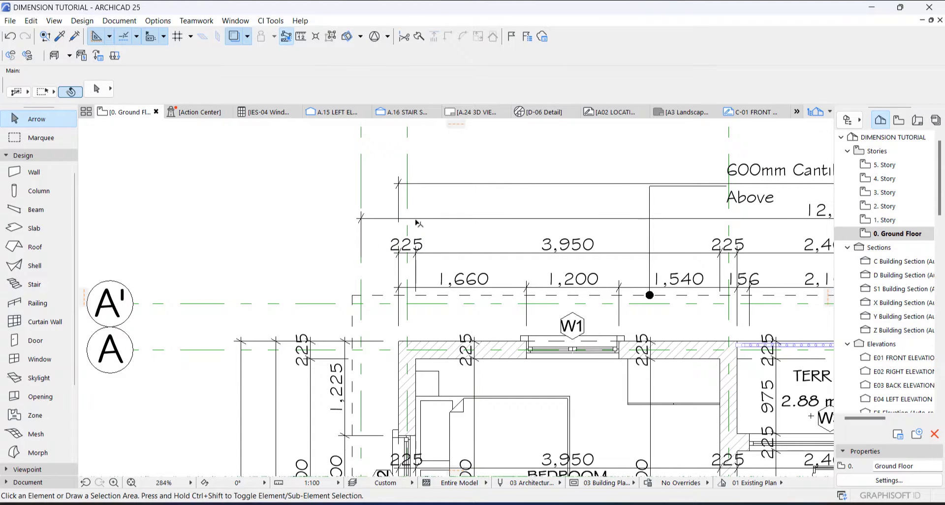
Step: Add points to the overall top chain at the left grid line and within the 4,963 span
left_click(409, 195)
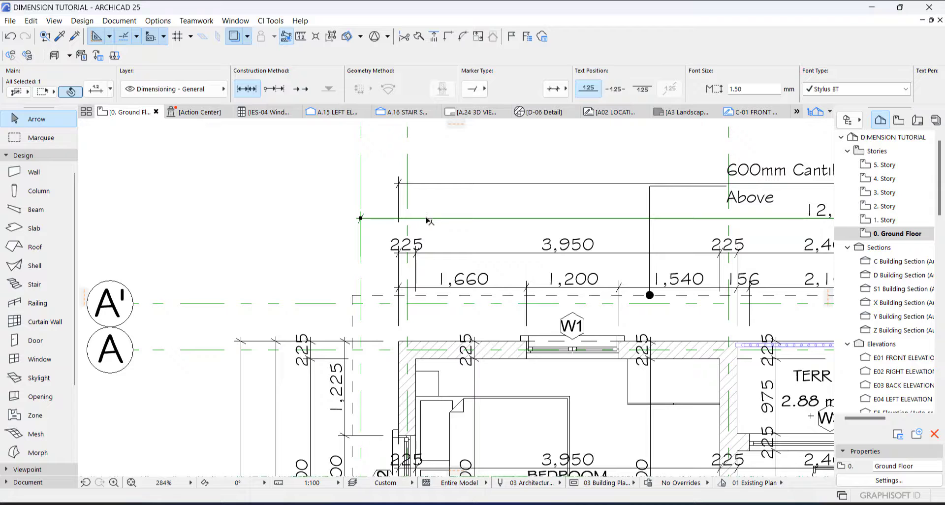
left_click(407, 196, "ctrl")
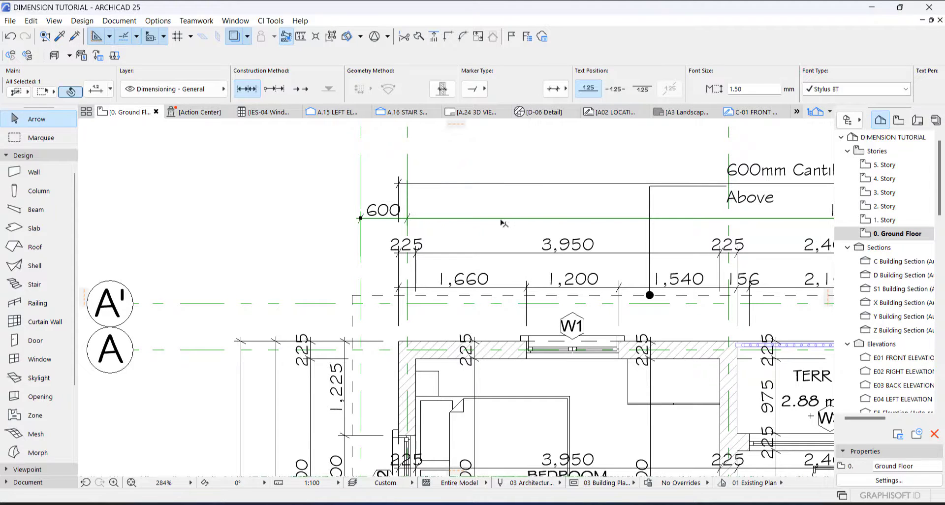
middle_click_drag(529, 220, 284, 227)
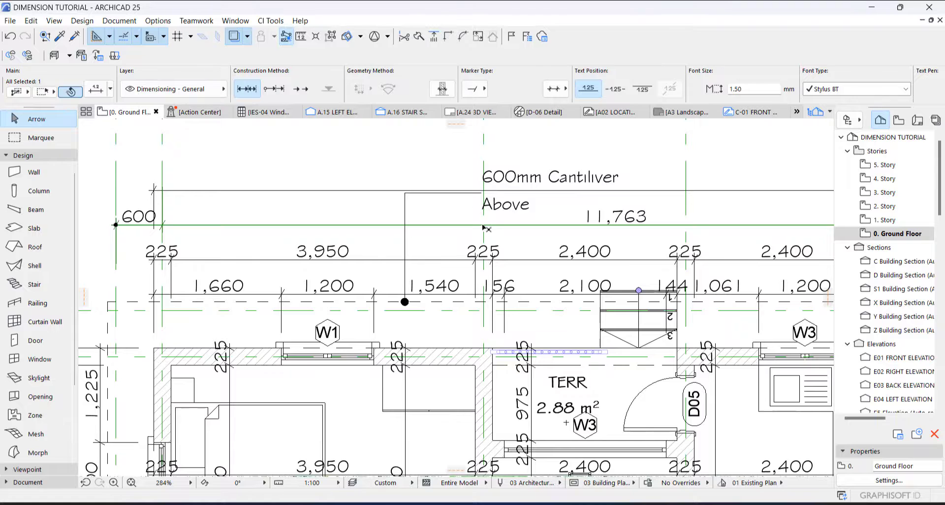
scroll(485, 241, "up", 2)
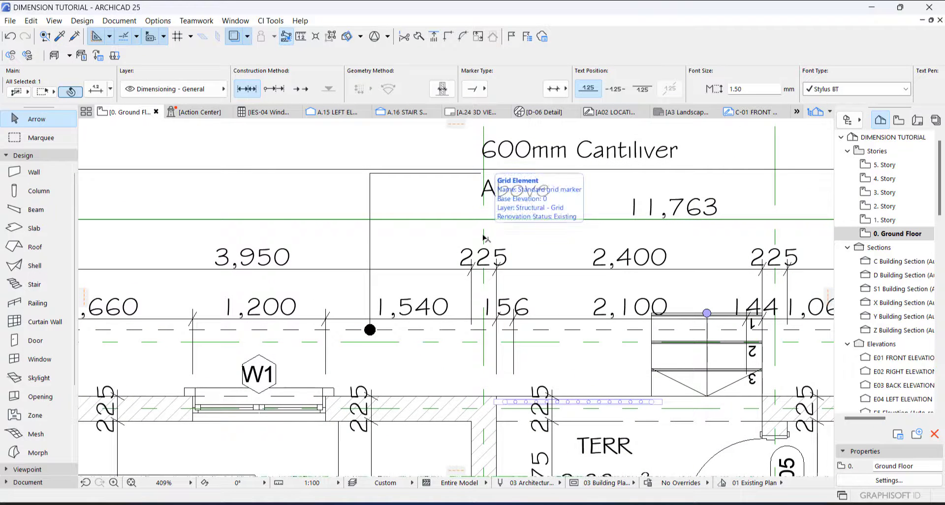
scroll(524, 239, "right", 6)
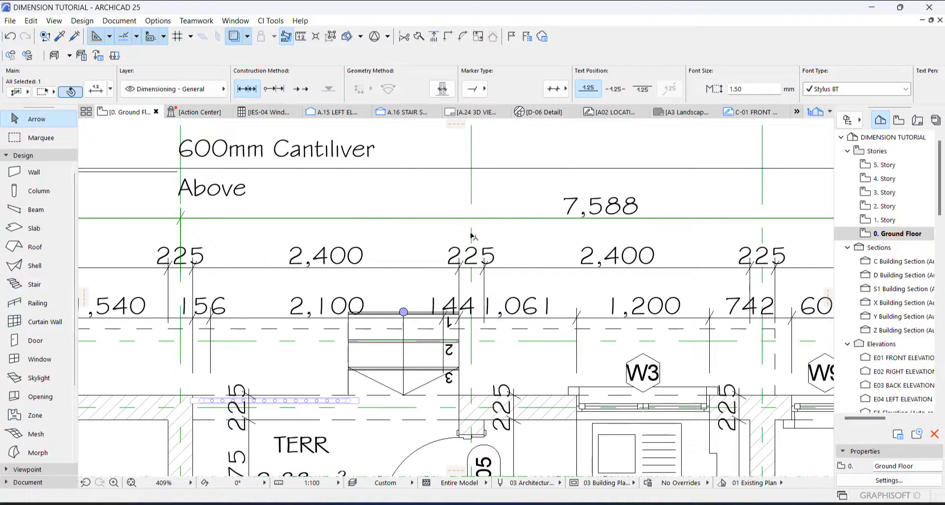
scroll(493, 238, "right", 3)
scroll(510, 239, "up", 1)
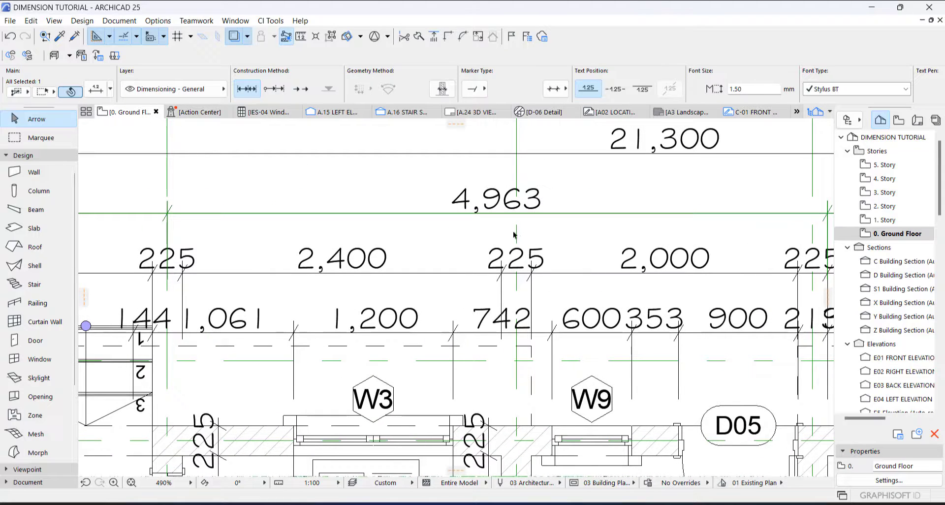
left_click(517, 234, "ctrl")
Step: Split the 2,338, 9,425, 6,913 and 4,288 spans at their grid lines and add a point at the rightmost grid
middle_click_drag(625, 238, 252, 235)
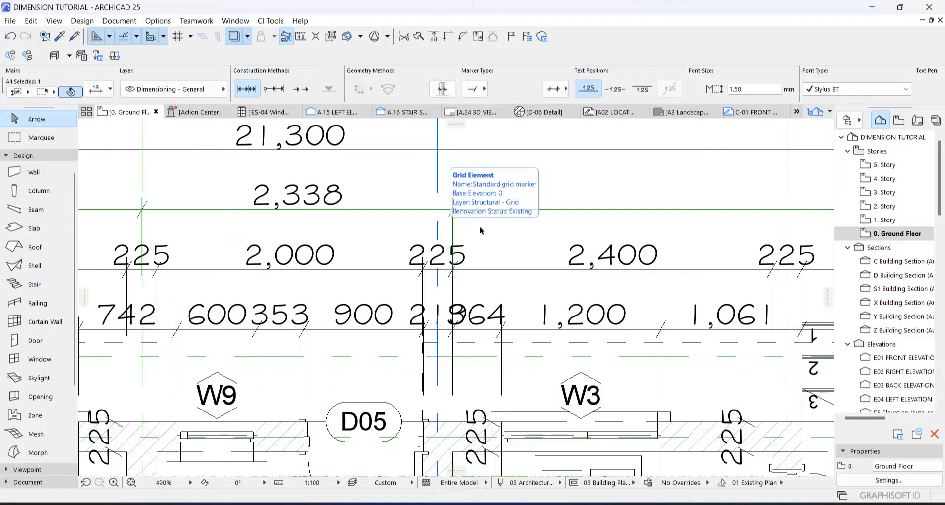
scroll(644, 241, "right", 3)
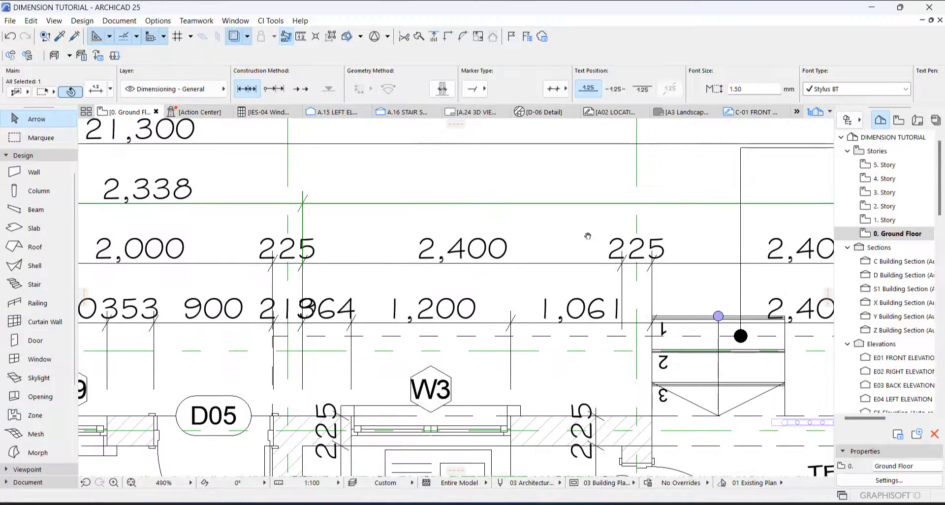
scroll(598, 236, "left", 1)
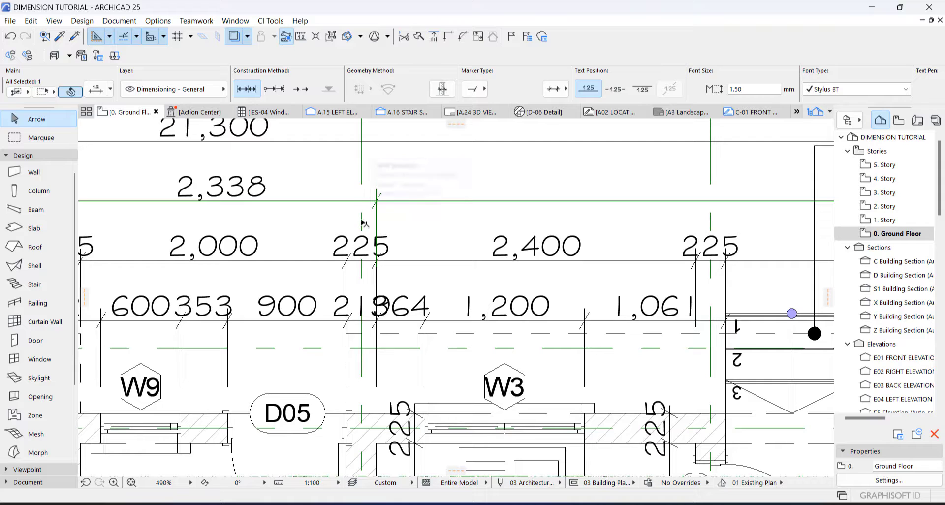
left_click(363, 220)
middle_click_drag(591, 220, 310, 231)
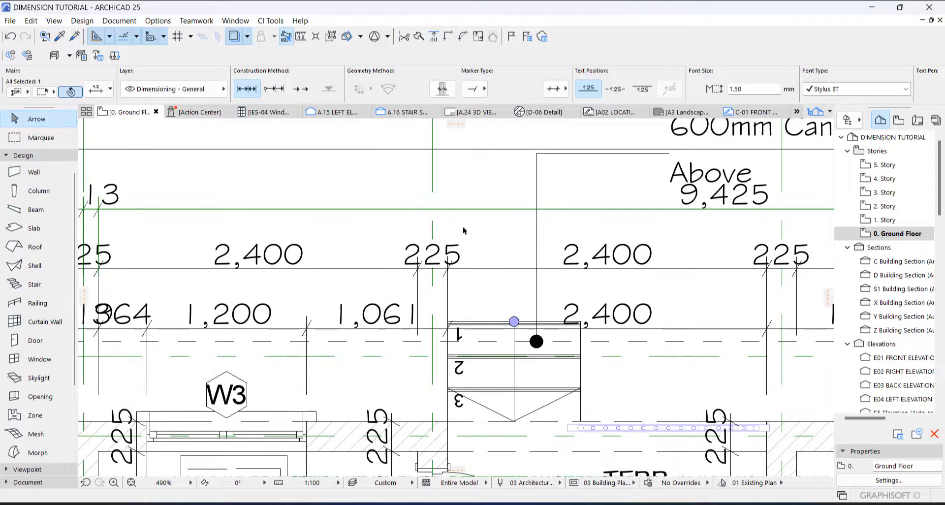
left_click(433, 231, "ctrl")
middle_click_drag(447, 233, 153, 220)
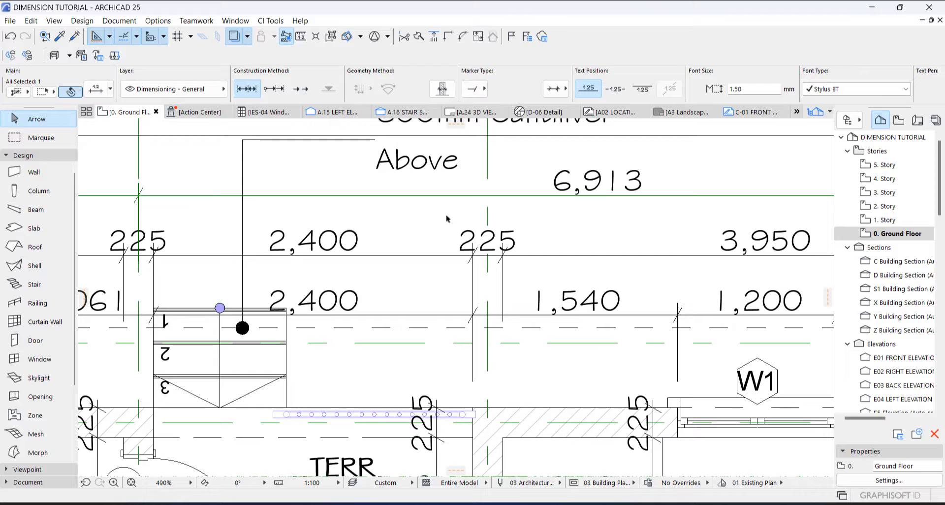
left_click(494, 214, "ctrl")
middle_click_drag(476, 221, 99, 223)
left_click(668, 217)
middle_click_drag(710, 213, 526, 223)
left_click(545, 200)
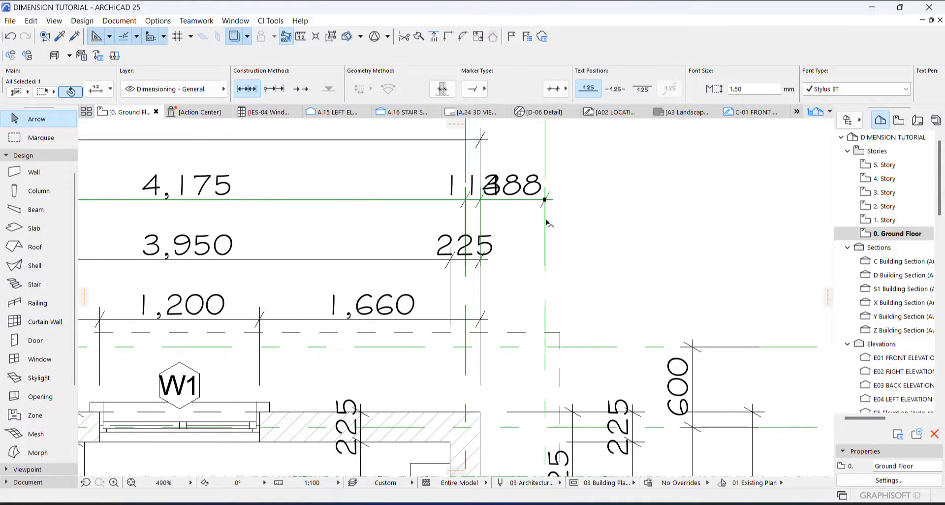
Step: Delete the point between 113 and 488 to form one 600 segment, then zoom out over the plan
left_click(481, 203)
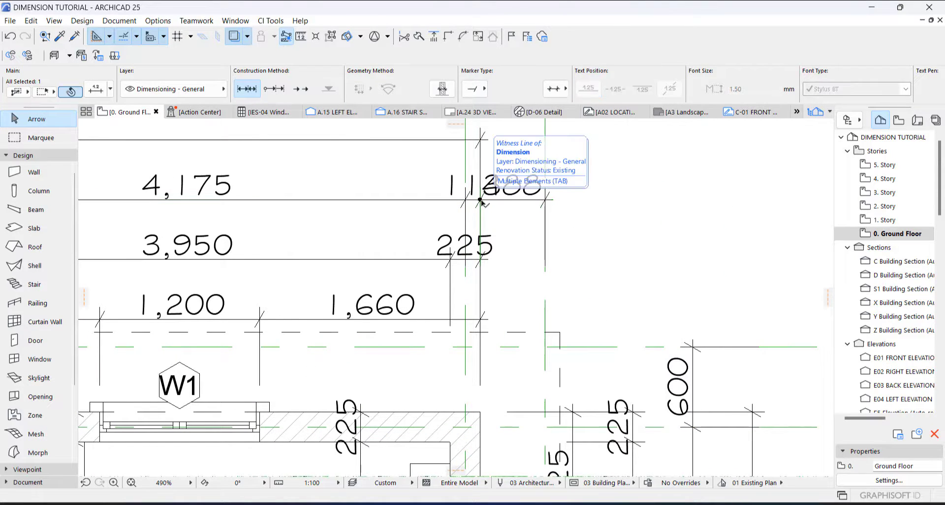
key("Delete")
scroll(609, 230, "down", 2)
scroll(609, 230, "down", 1)
middle_click_drag(461, 219, 728, 207)
middle_click_drag(394, 217, 679, 227)
middle_click_drag(325, 223, 563, 227)
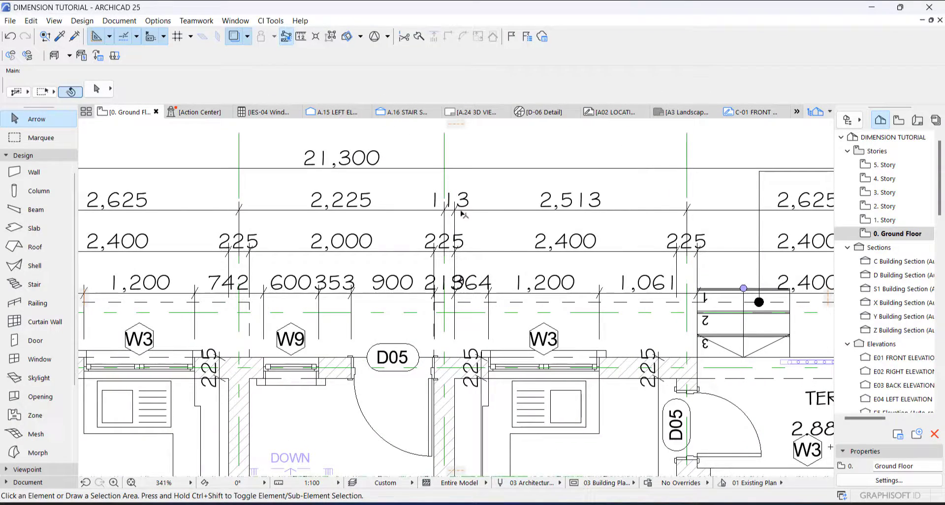
scroll(458, 219, "down", 3)
scroll(463, 224, "right", 5, "shift")
scroll(462, 226, "up", 1)
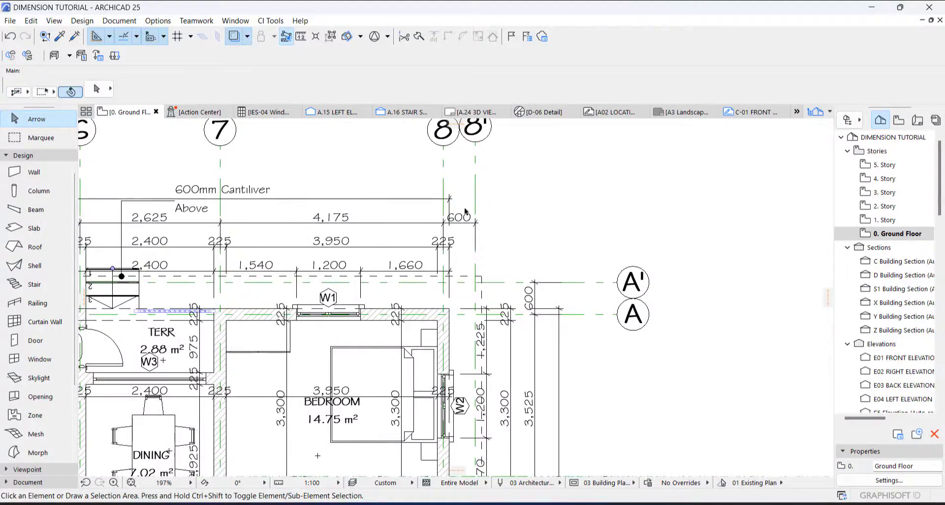
scroll(603, 198, "down", 4)
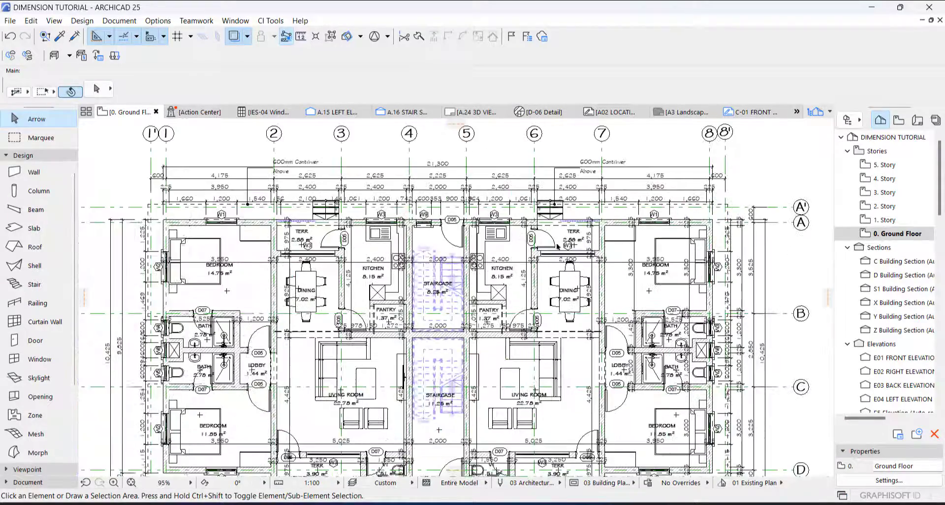
middle_click_drag(159, 226, 381, 180)
middle_click_drag(382, 216, 285, 185)
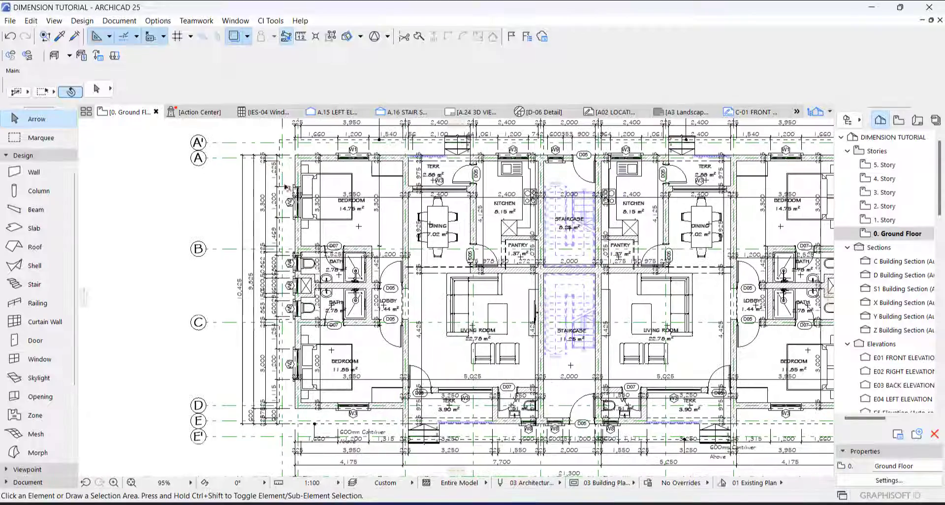
scroll(278, 389, "down", 1)
middle_click_drag(399, 391, 255, 309)
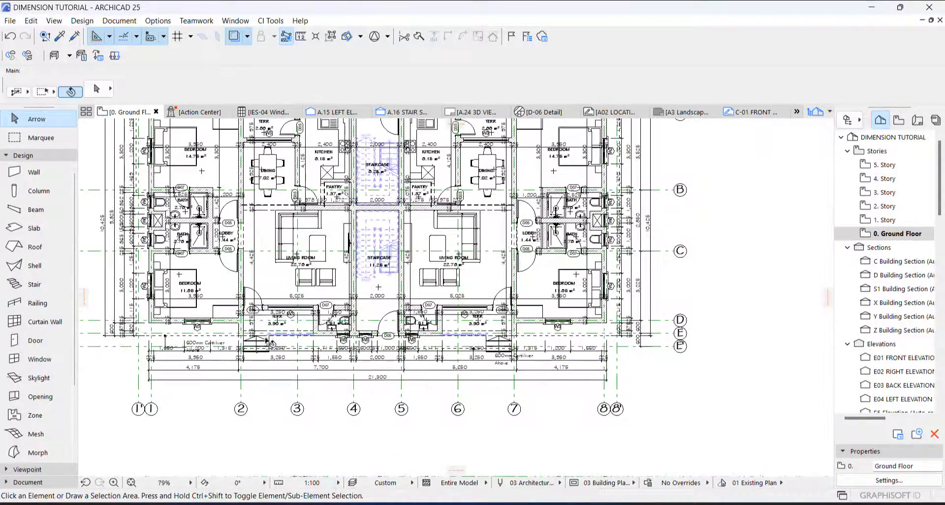
middle_click_drag(704, 237, 766, 282)
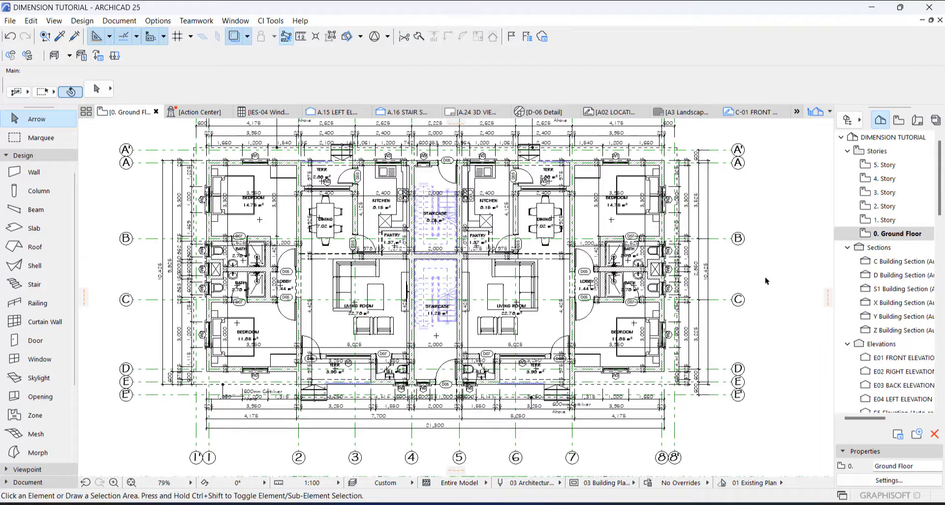
scroll(761, 266, "down", 2)
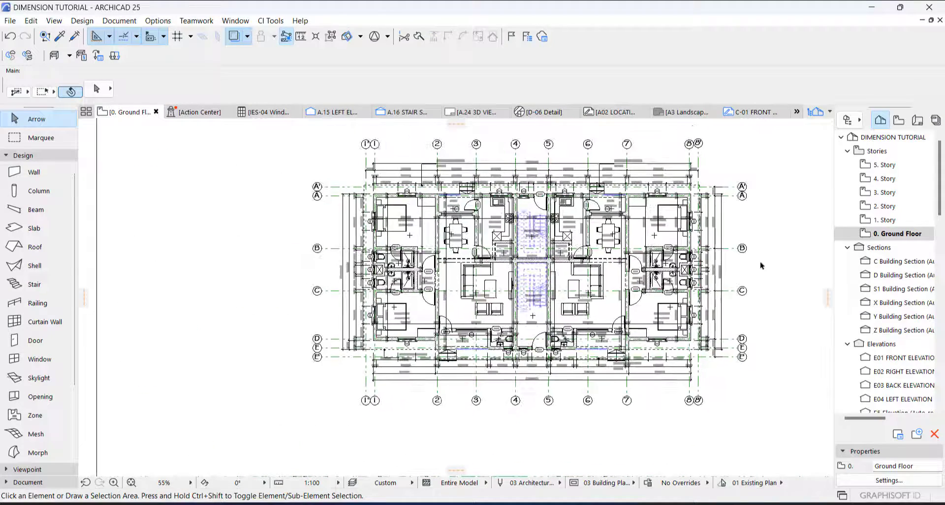
middle_click_drag(761, 263, 634, 293)
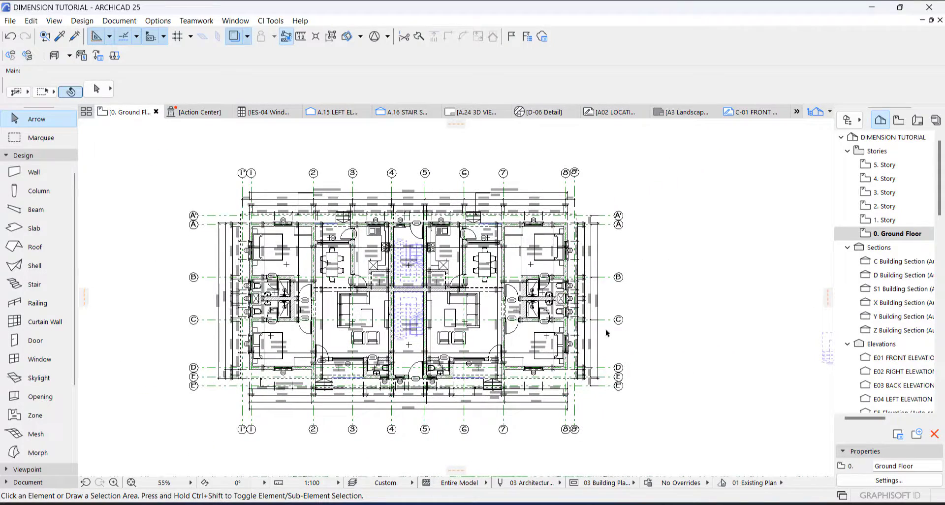